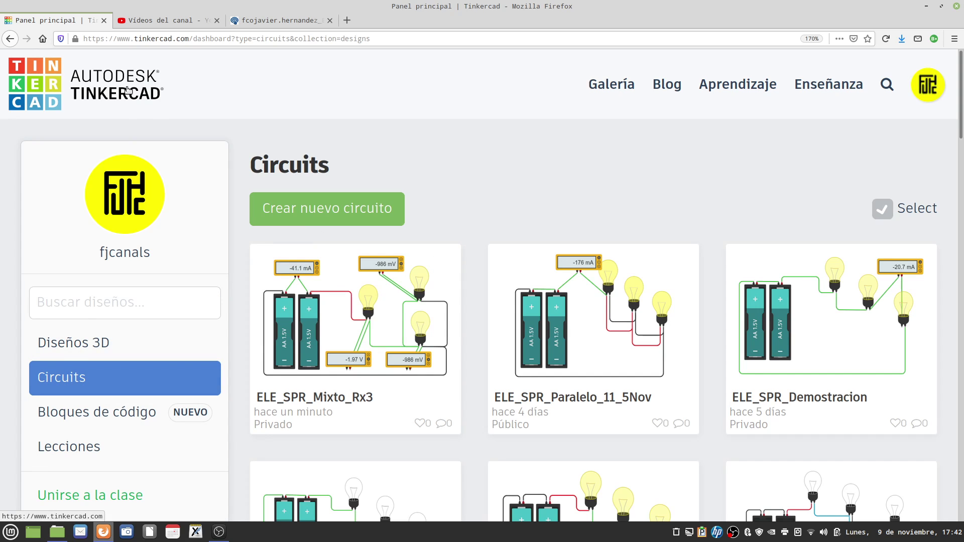
Step: Create a new circuit design and dismiss the micro:bit announcement
{"action": "left_click", "coordinate": [316, 210]}
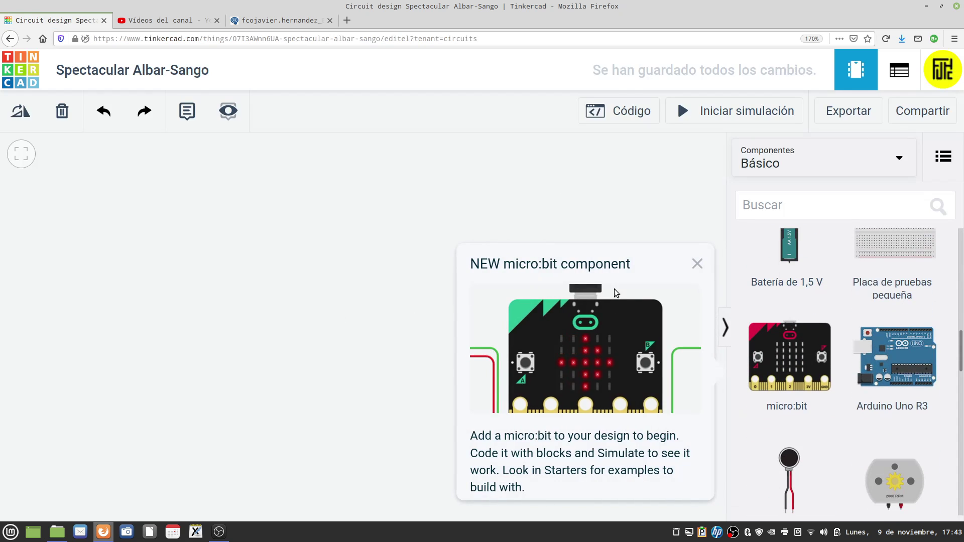
{"action": "left_click", "coordinate": [691, 265]}
Step: Place four 1.5 V batteries on the workplane in a two-by-two layout
{"action": "scroll", "coordinate": [826, 397], "scroll_direction": "up", "scroll_amount": 3}
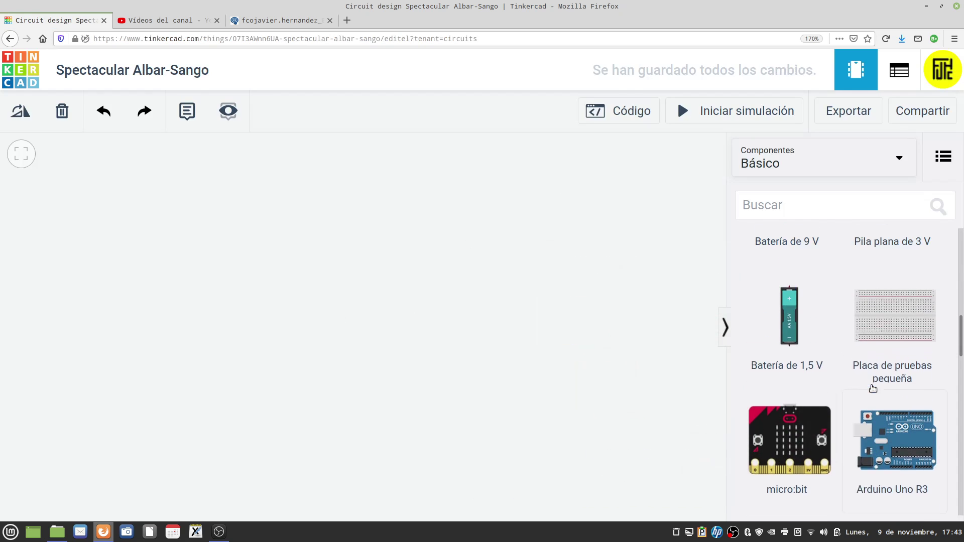
{"action": "left_click_drag", "start_coordinate": [618, 348], "coordinate": [83, 211]}
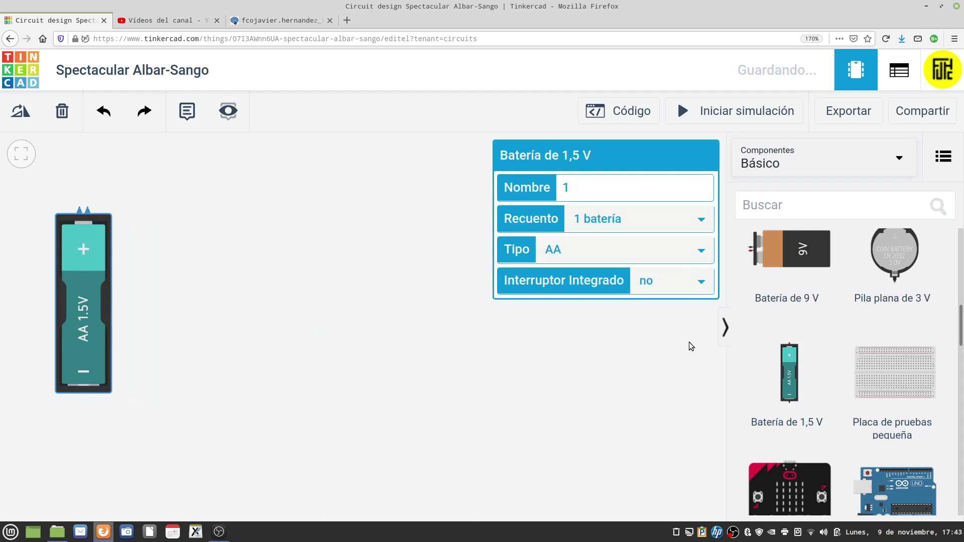
{"action": "left_click_drag", "start_coordinate": [776, 370], "coordinate": [337, 212]}
{"action": "scroll", "coordinate": [458, 324], "scroll_direction": "down", "scroll_amount": 1}
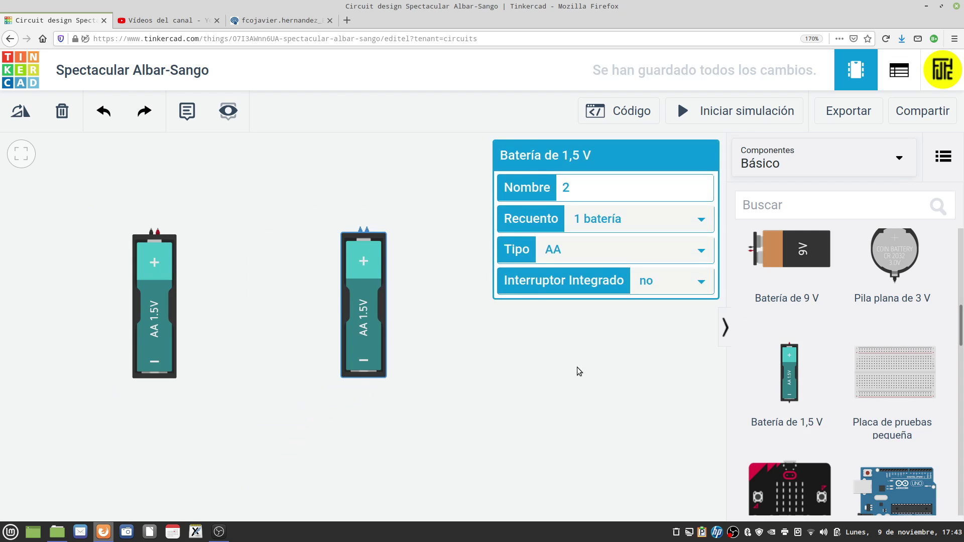
{"action": "left_click_drag", "start_coordinate": [792, 372], "coordinate": [152, 483]}
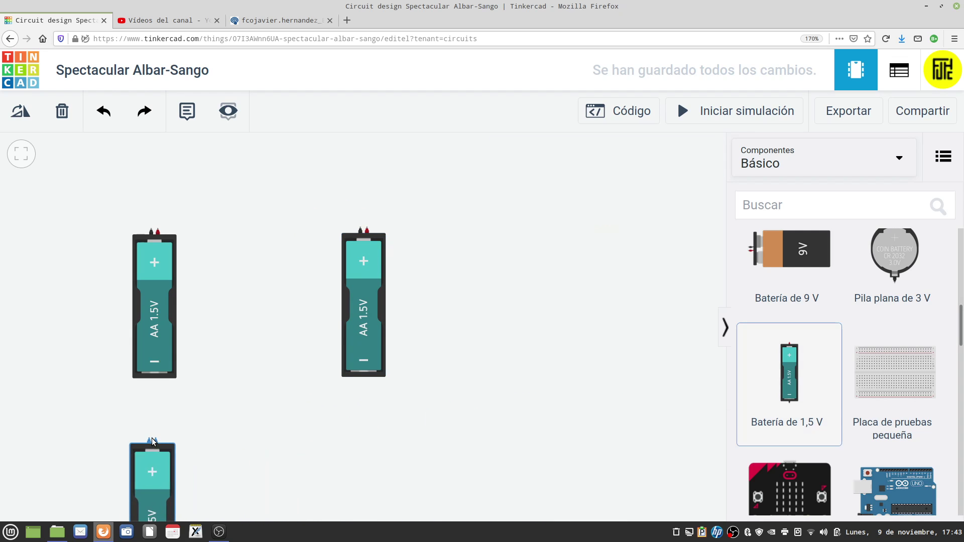
{"action": "left_click_drag", "start_coordinate": [790, 374], "coordinate": [359, 446]}
{"action": "left_click", "coordinate": [549, 441]}
Step: Reposition the four batteries into aligned rows and columns, leaving space beside each for its circuit
{"action": "scroll", "coordinate": [549, 441], "scroll_direction": "down", "scroll_amount": 1}
{"action": "left_click_drag", "start_coordinate": [196, 331], "coordinate": [96, 309]}
{"action": "left_click_drag", "start_coordinate": [193, 485], "coordinate": [92, 466]}
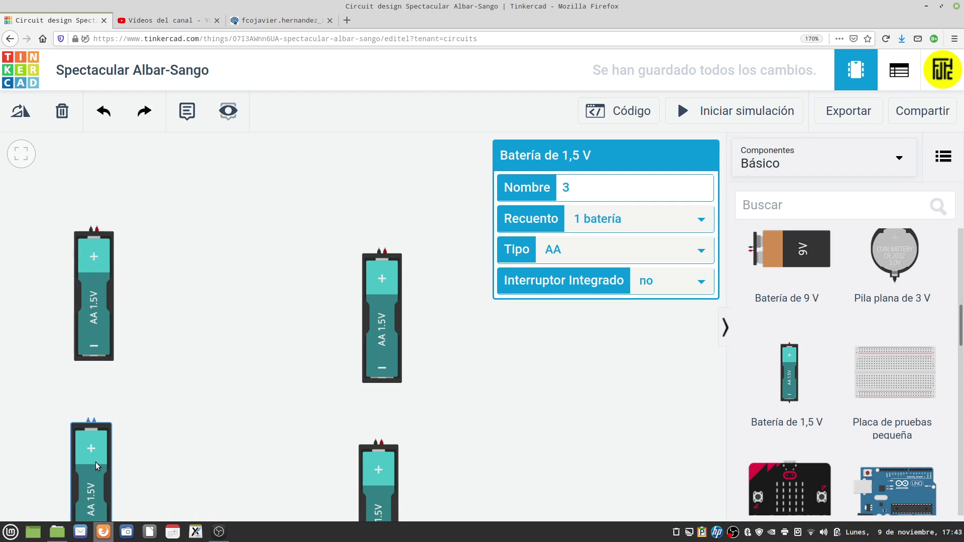
{"action": "left_click_drag", "start_coordinate": [381, 346], "coordinate": [381, 320]}
{"action": "left_click_drag", "start_coordinate": [379, 495], "coordinate": [383, 485]}
{"action": "left_click", "coordinate": [539, 444]}
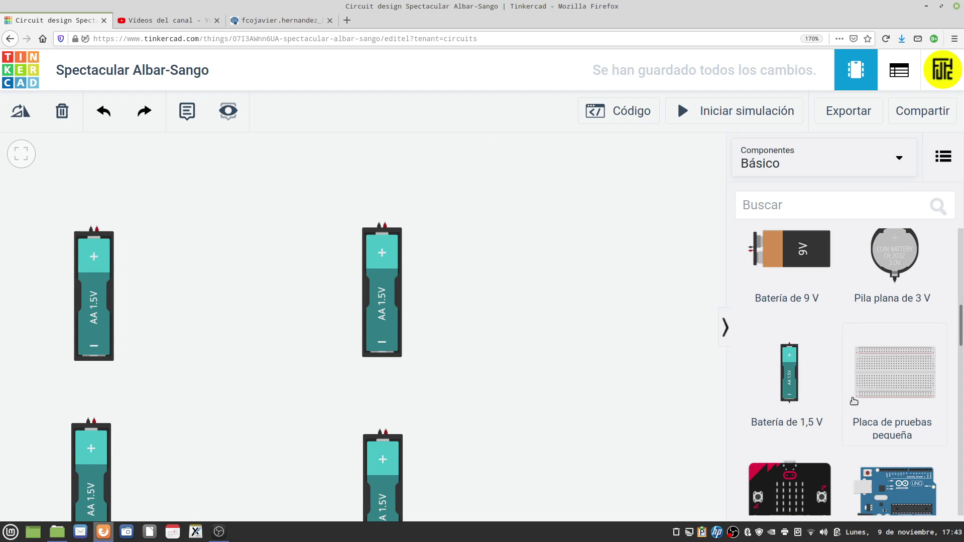
Step: Switch the component library from the basic set to Todos
{"action": "scroll", "coordinate": [834, 402], "scroll_direction": "down", "scroll_amount": 3}
{"action": "scroll", "coordinate": [855, 406], "scroll_direction": "up", "scroll_amount": 10}
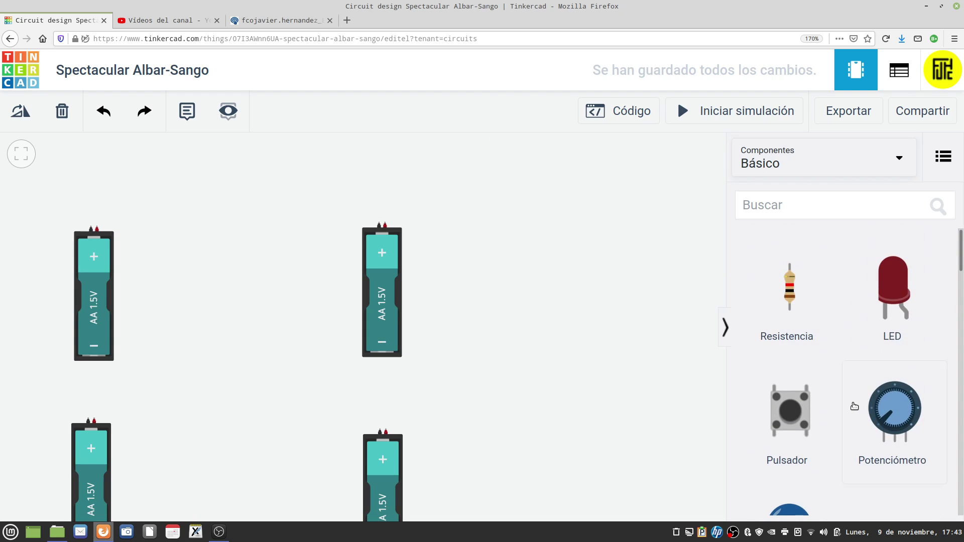
{"action": "scroll", "coordinate": [855, 405], "scroll_direction": "down", "scroll_amount": 5}
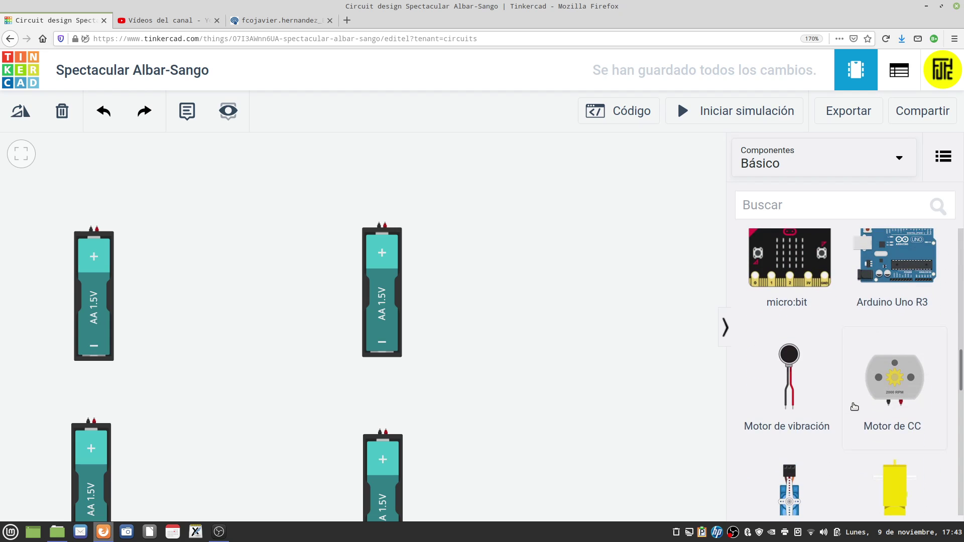
{"action": "scroll", "coordinate": [854, 402], "scroll_direction": "down", "scroll_amount": 5}
{"action": "left_click", "coordinate": [792, 166]}
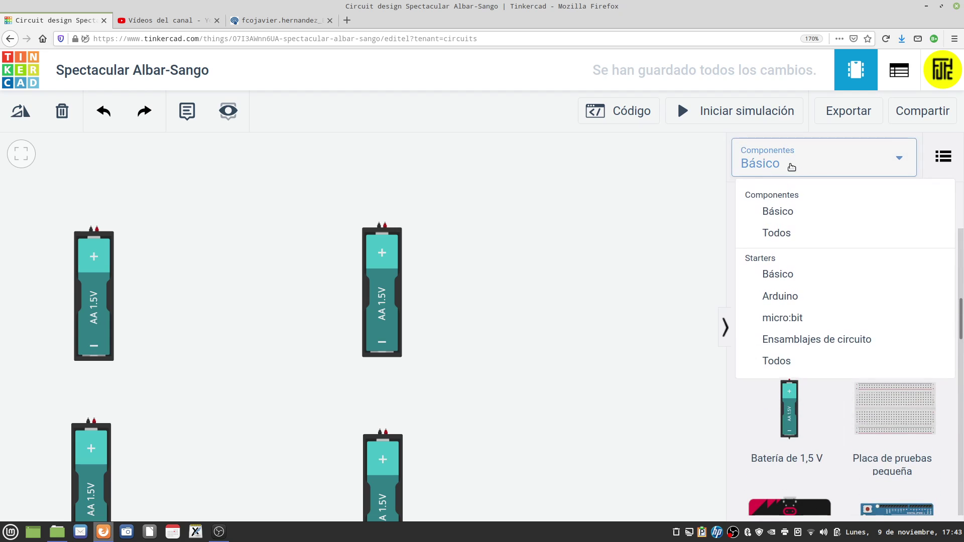
{"action": "left_click", "coordinate": [789, 233]}
Step: Add one light bulb beside the upper-left battery and two in a row beside the upper-right battery
{"action": "scroll", "coordinate": [848, 398], "scroll_direction": "down", "scroll_amount": 5}
{"action": "scroll", "coordinate": [848, 399], "scroll_direction": "down", "scroll_amount": 5}
{"action": "scroll", "coordinate": [848, 399], "scroll_direction": "down", "scroll_amount": 5}
{"action": "left_click_drag", "start_coordinate": [799, 291], "coordinate": [196, 250]}
{"action": "left_click_drag", "start_coordinate": [789, 289], "coordinate": [477, 250]}
{"action": "left_click_drag", "start_coordinate": [800, 297], "coordinate": [560, 258]}
{"action": "scroll", "coordinate": [504, 326], "scroll_direction": "up", "scroll_amount": 1}
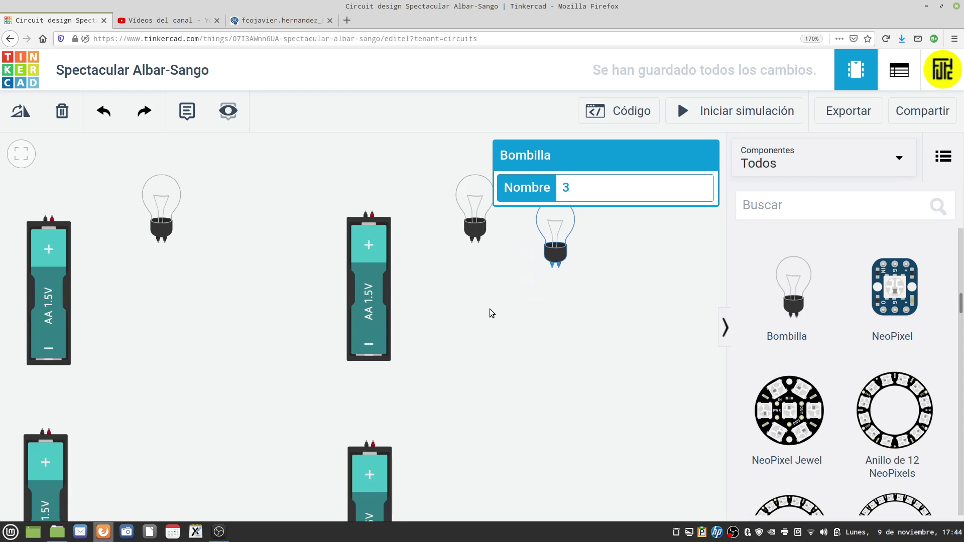
{"action": "scroll", "coordinate": [491, 313], "scroll_direction": "down", "scroll_amount": 1}
{"action": "left_click_drag", "start_coordinate": [534, 274], "coordinate": [547, 259]}
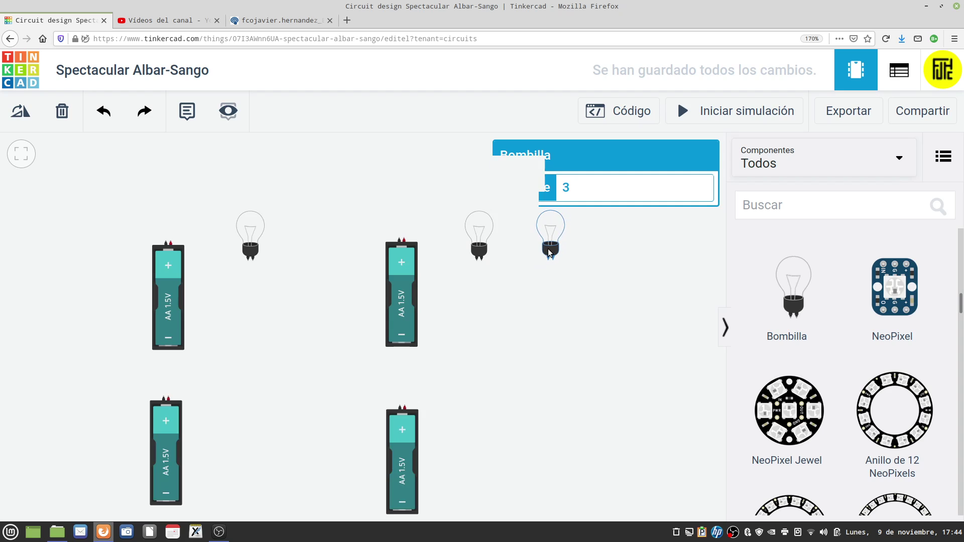
Step: Add two light bulbs beside the lower-left battery, stepping diagonally downward
{"action": "left_click", "coordinate": [769, 306]}
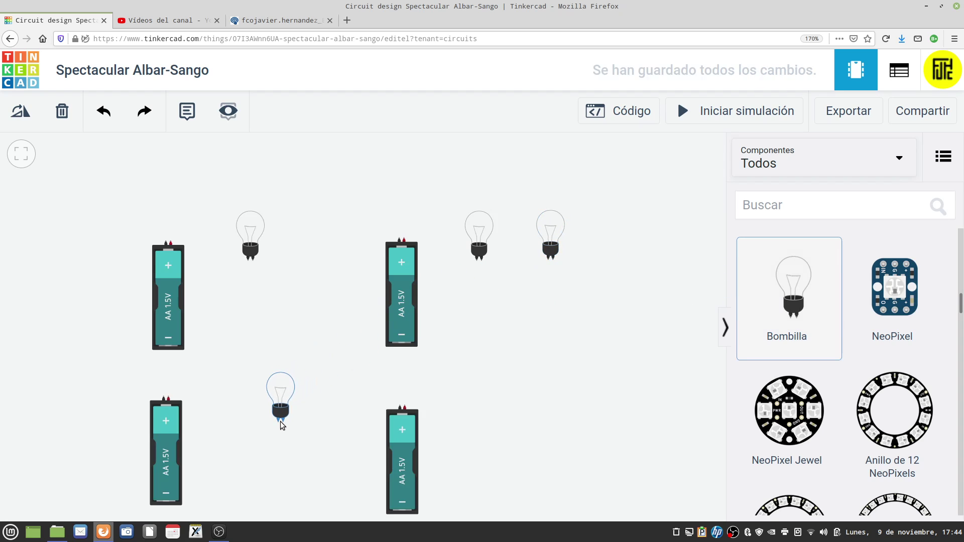
{"action": "left_click", "coordinate": [258, 415]}
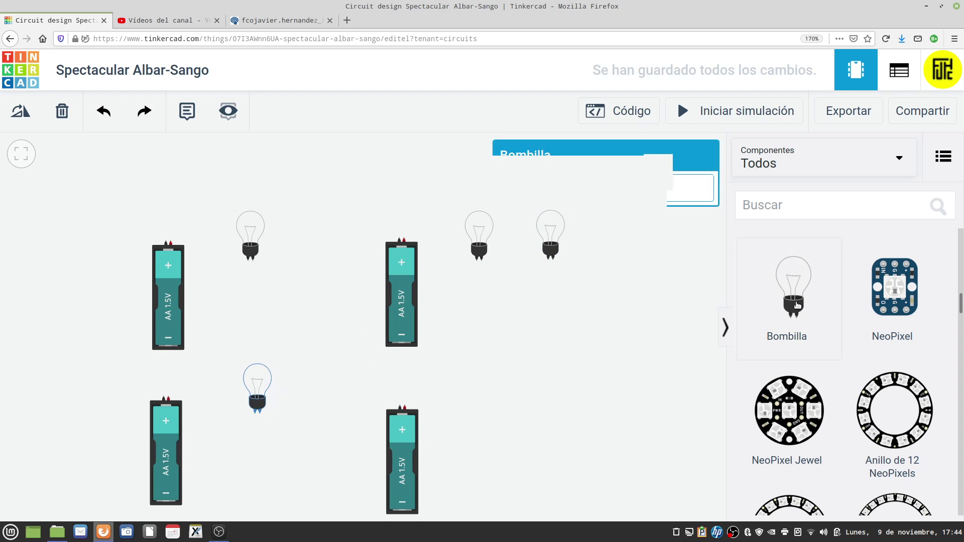
{"action": "left_click", "coordinate": [800, 304]}
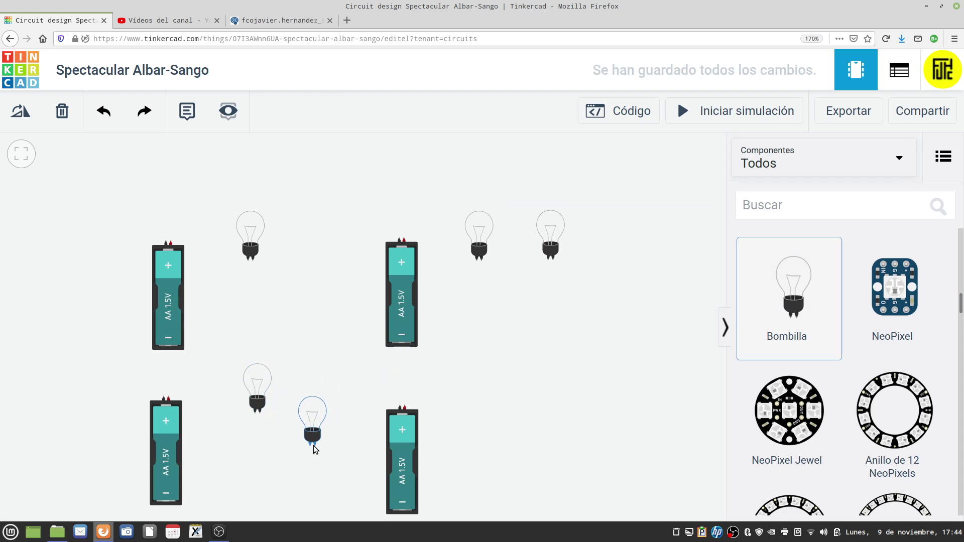
{"action": "left_click", "coordinate": [313, 449]}
Step: Add three light bulbs beside the lower-right battery, stepping diagonally downward
{"action": "left_click", "coordinate": [795, 308]}
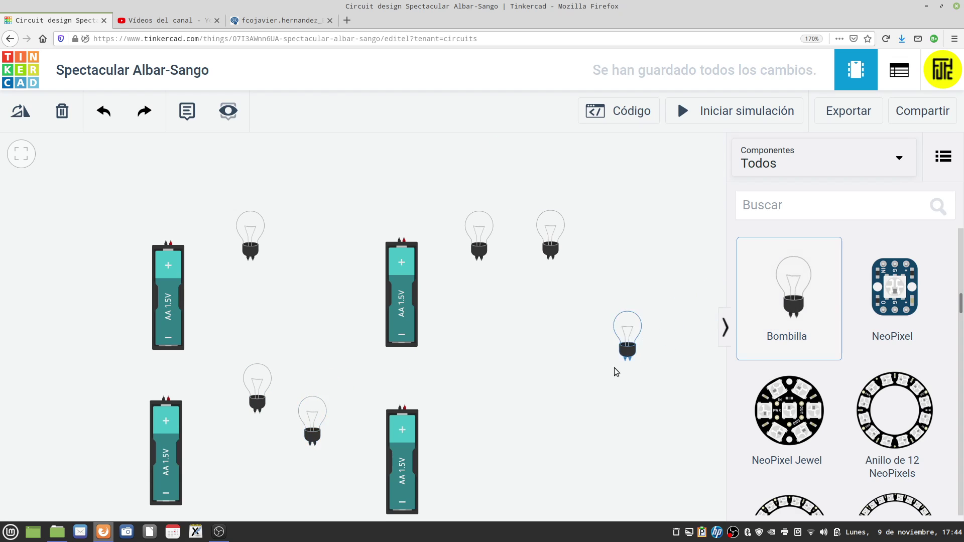
{"action": "left_click", "coordinate": [471, 428]}
{"action": "left_click", "coordinate": [798, 321]}
{"action": "left_click", "coordinate": [527, 447]}
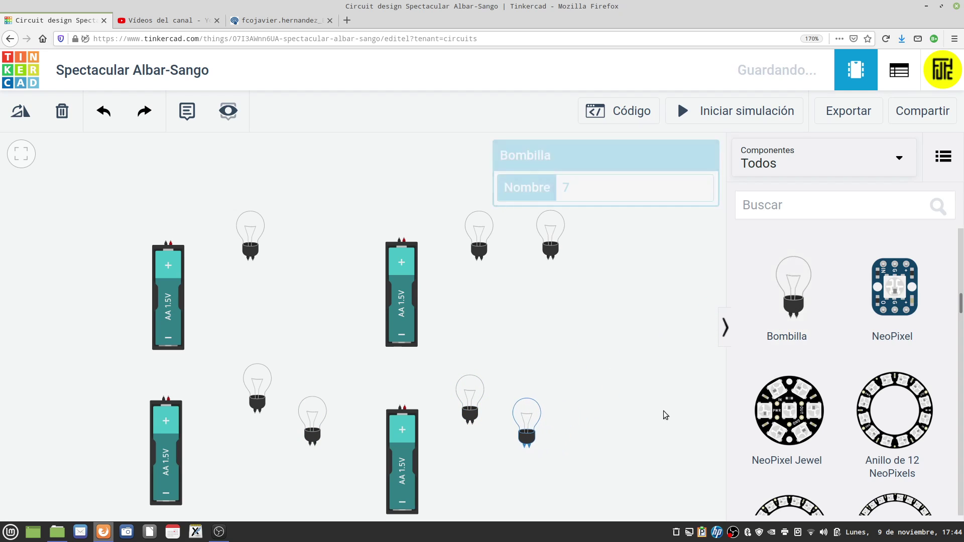
{"action": "left_click", "coordinate": [791, 317]}
{"action": "left_click", "coordinate": [575, 475]}
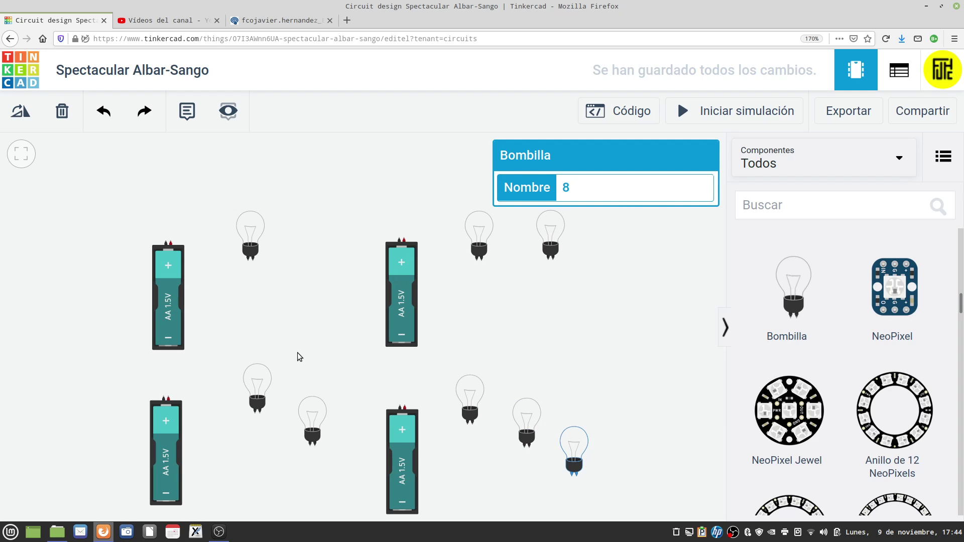
Step: Add two multimeters to the upper-left circuit, one above the battery and one beside the bulb
{"action": "scroll", "coordinate": [771, 357], "scroll_direction": "down", "scroll_amount": 20}
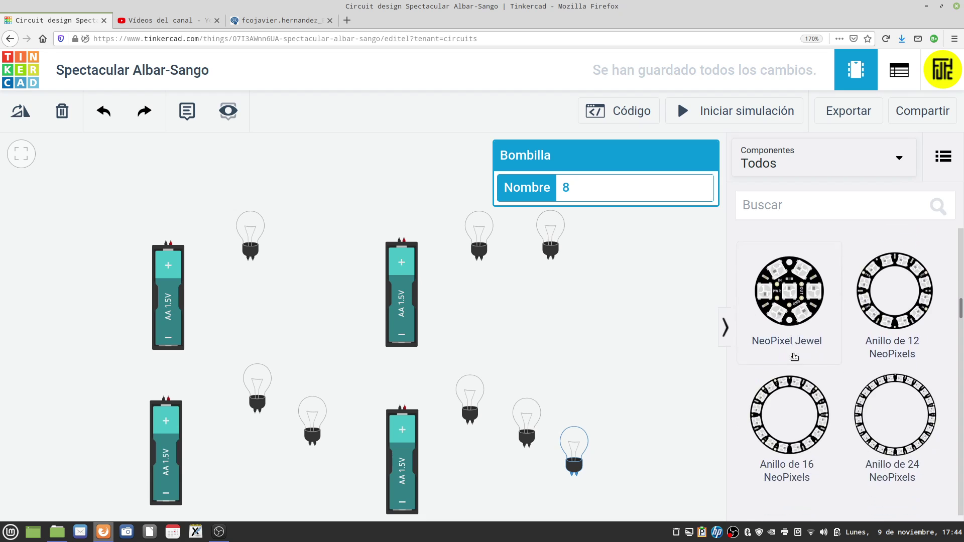
{"action": "scroll", "coordinate": [816, 366], "scroll_direction": "down", "scroll_amount": 20}
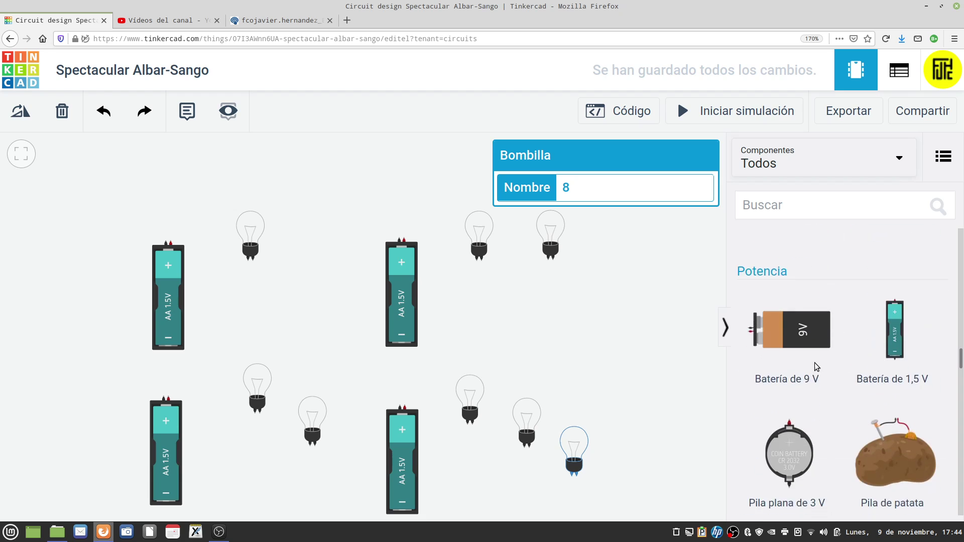
{"action": "scroll", "coordinate": [816, 367], "scroll_direction": "down", "scroll_amount": 8}
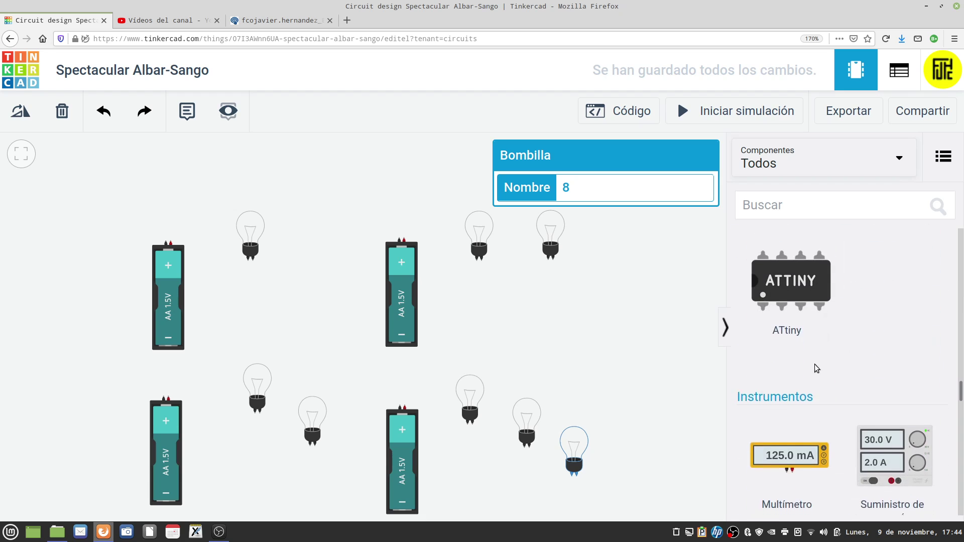
{"action": "left_click_drag", "start_coordinate": [790, 372], "coordinate": [189, 241]}
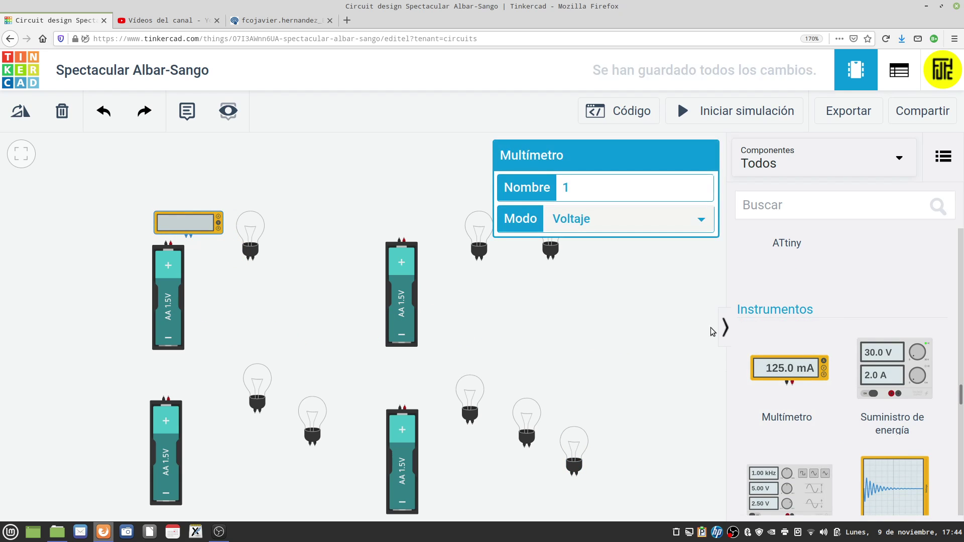
{"action": "left_click_drag", "start_coordinate": [805, 370], "coordinate": [303, 269]}
Step: Add three multimeters to the upper-right circuit, one above the battery and one below each bulb
{"action": "left_click_drag", "start_coordinate": [790, 373], "coordinate": [420, 234]}
{"action": "left_click_drag", "start_coordinate": [799, 373], "coordinate": [606, 281]}
{"action": "left_click_drag", "start_coordinate": [825, 385], "coordinate": [480, 316]}
{"action": "left_click_drag", "start_coordinate": [602, 274], "coordinate": [571, 306]}
Step: Add three multimeters to the lower-left circuit, one above the battery and one below each bulb
{"action": "left_click_drag", "start_coordinate": [791, 374], "coordinate": [199, 400]}
{"action": "left_click_drag", "start_coordinate": [792, 369], "coordinate": [304, 494]}
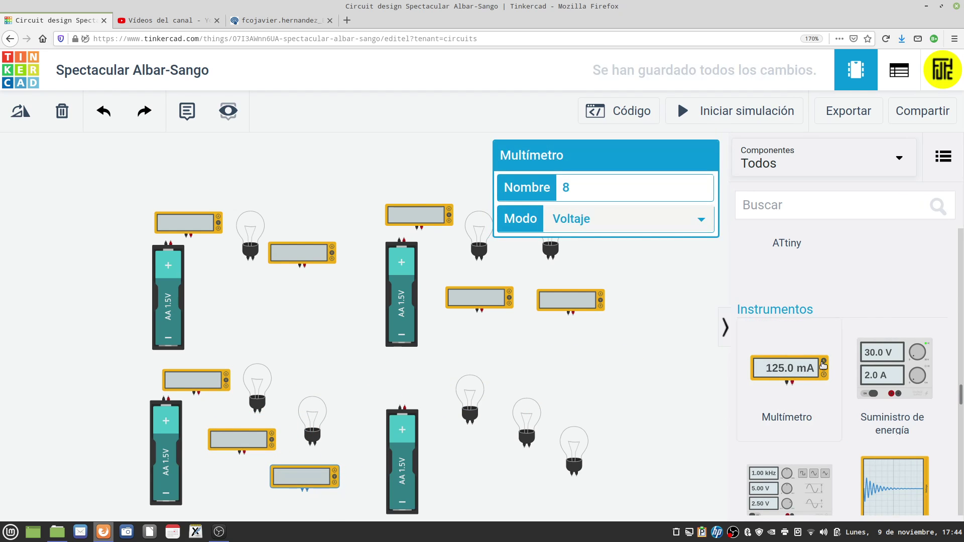
Step: Add four multimeters to the lower-right circuit, one above the battery and one below each bulb
{"action": "left_click_drag", "start_coordinate": [789, 369], "coordinate": [423, 402]}
{"action": "left_click_drag", "start_coordinate": [789, 369], "coordinate": [479, 463]}
{"action": "left_click_drag", "start_coordinate": [789, 369], "coordinate": [528, 471]}
{"action": "left_click_drag", "start_coordinate": [786, 369], "coordinate": [581, 512]}
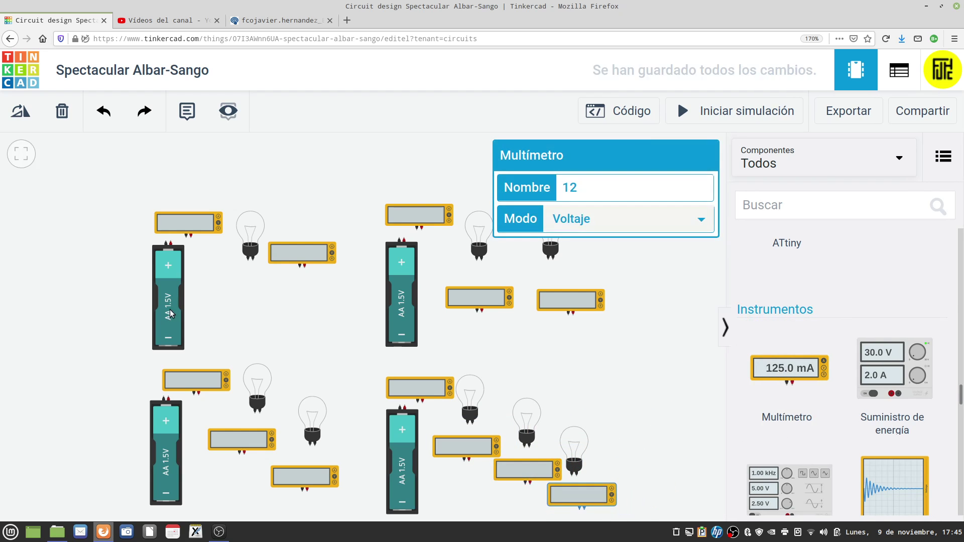
Step: Wire the upper-left battery's positive terminal through the multimeter above it to Terminal 1 of the bulb
{"action": "left_click", "coordinate": [224, 288]}
{"action": "left_click", "coordinate": [170, 243]}
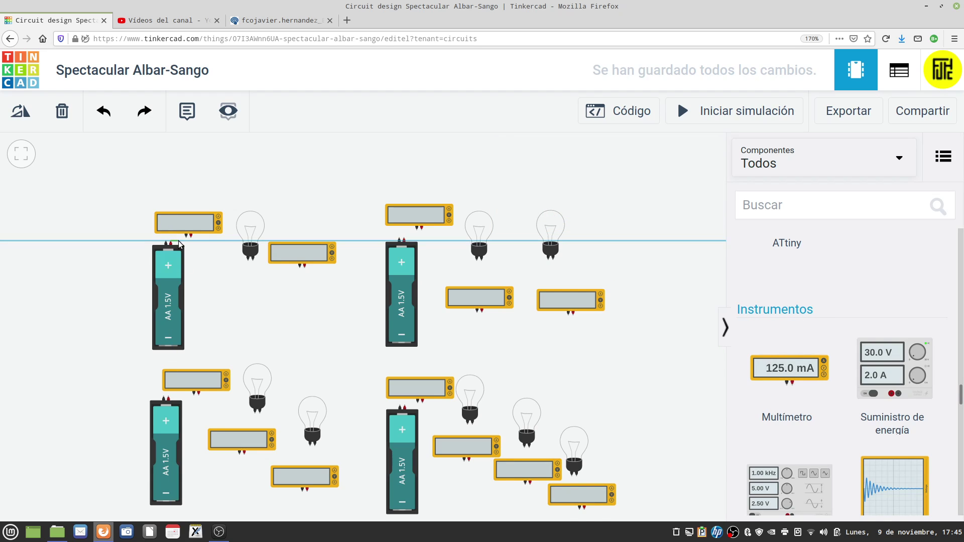
{"action": "left_click", "coordinate": [186, 238]}
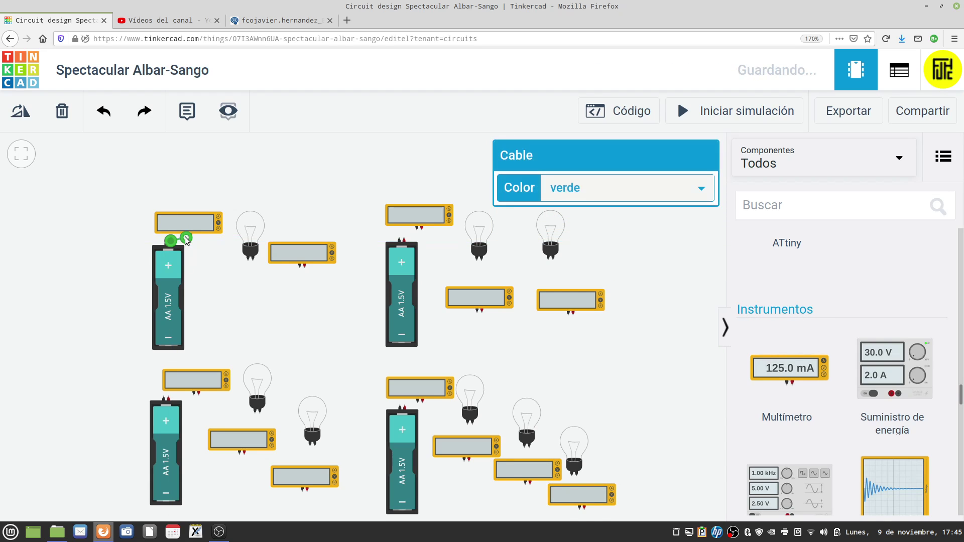
{"action": "left_click", "coordinate": [209, 262]}
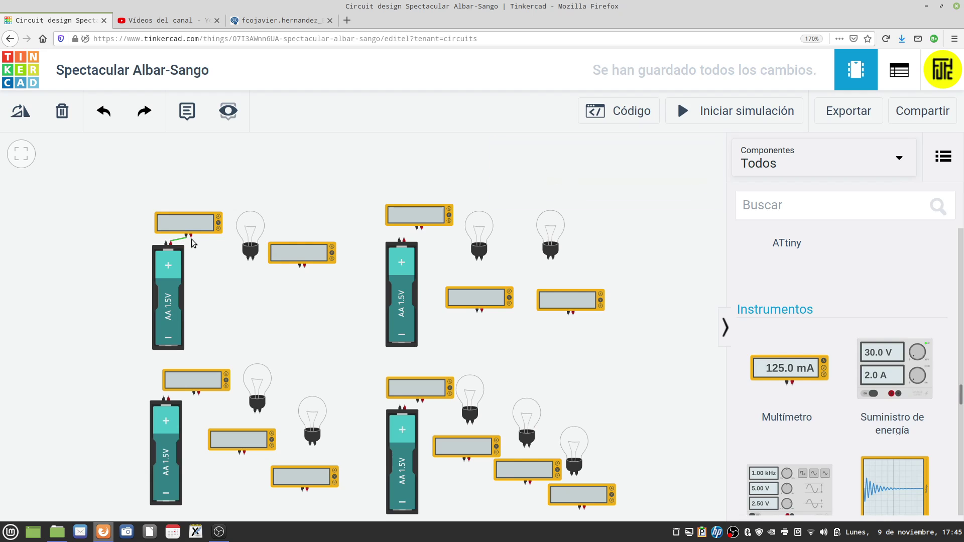
{"action": "left_click", "coordinate": [192, 236]}
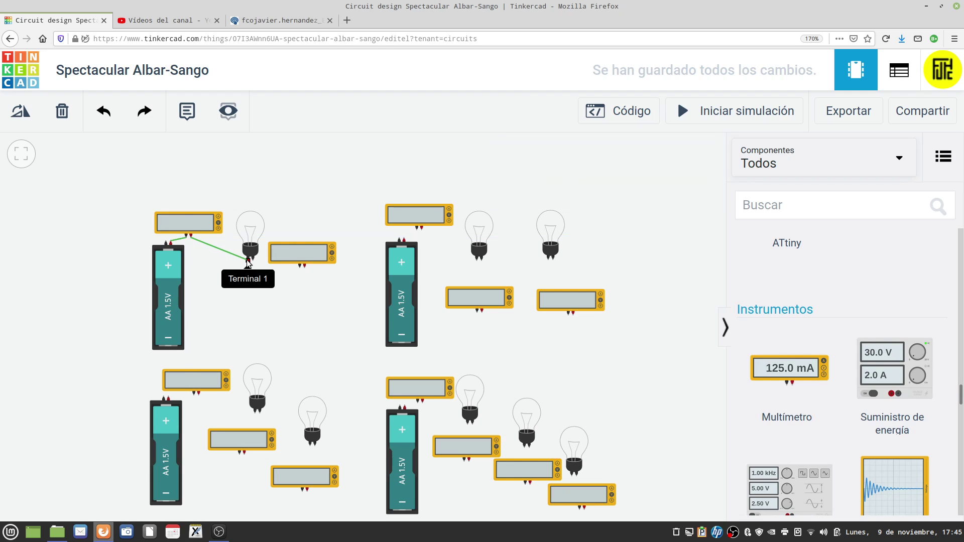
{"action": "left_click", "coordinate": [248, 261]}
Step: Set the multimeter above the upper-left battery to measure current
{"action": "left_click", "coordinate": [202, 226]}
{"action": "left_click", "coordinate": [570, 222]}
{"action": "left_click", "coordinate": [580, 240]}
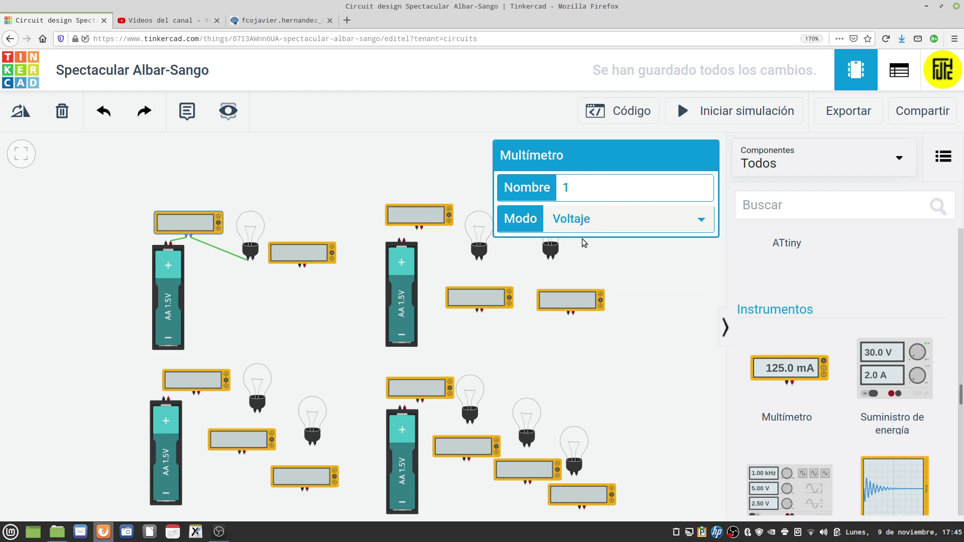
{"action": "left_click", "coordinate": [302, 287]}
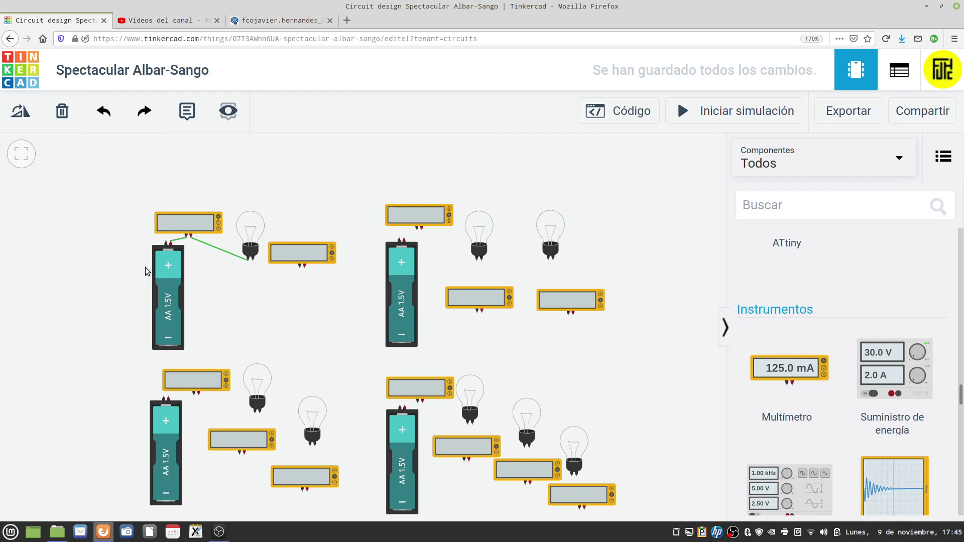
{"action": "left_click", "coordinate": [253, 262]}
{"action": "left_click", "coordinate": [254, 273]}
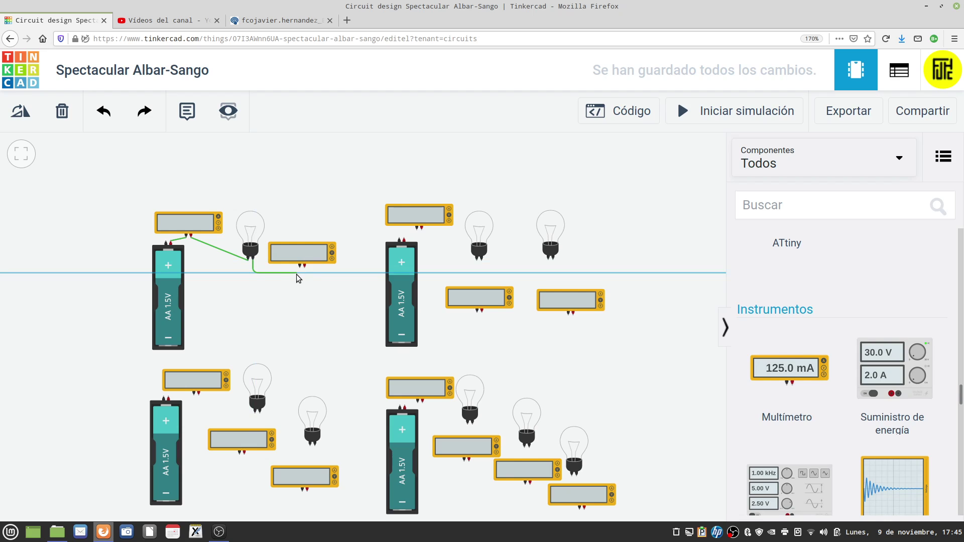
{"action": "left_click", "coordinate": [300, 268]}
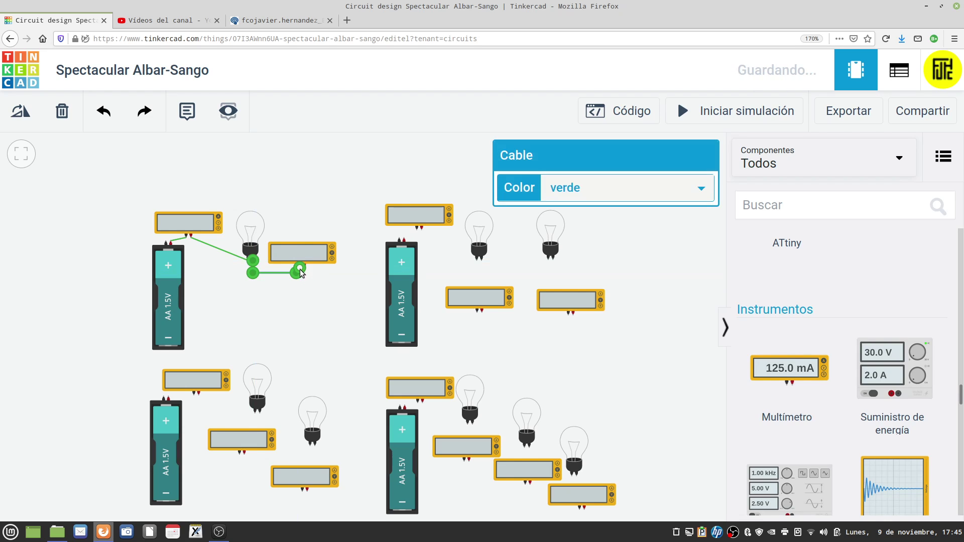
{"action": "left_click", "coordinate": [304, 312]}
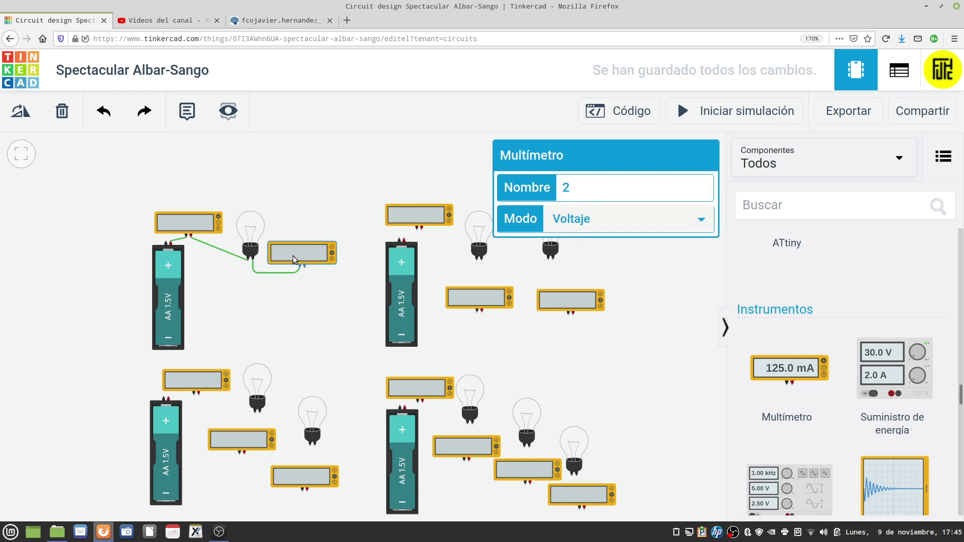
{"action": "left_click", "coordinate": [284, 278]}
{"action": "key", "text": "Delete"}
Step: Move the voltage multimeter below the upper-left bulb and wire the bulb's Terminal 2 around the circuit to the battery's negative terminal
{"action": "left_click_drag", "start_coordinate": [315, 256], "coordinate": [244, 297]}
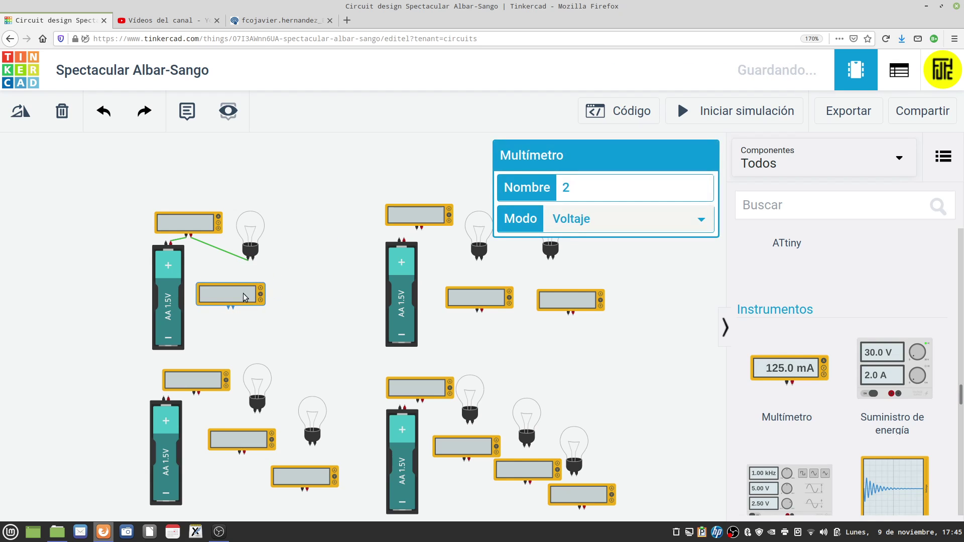
{"action": "left_click", "coordinate": [249, 259]}
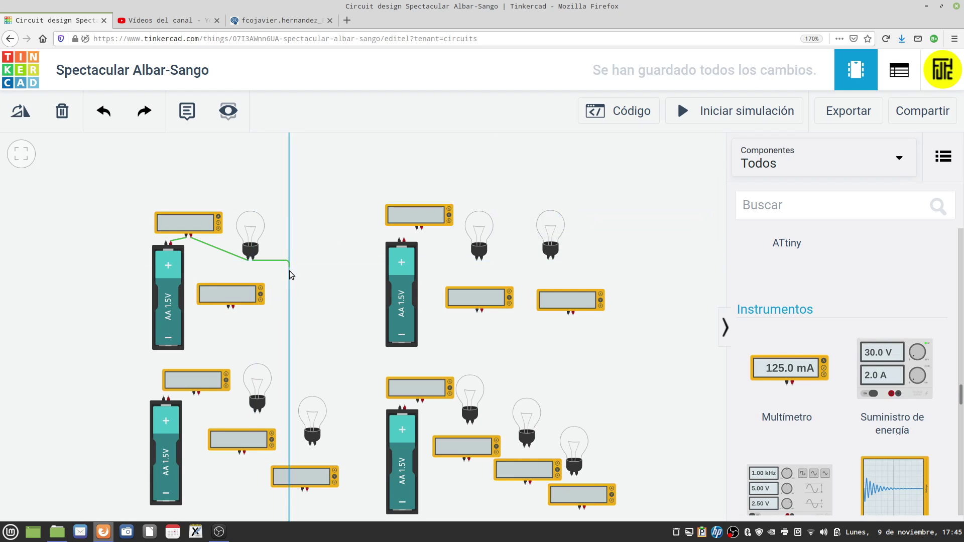
{"action": "left_click", "coordinate": [290, 351]}
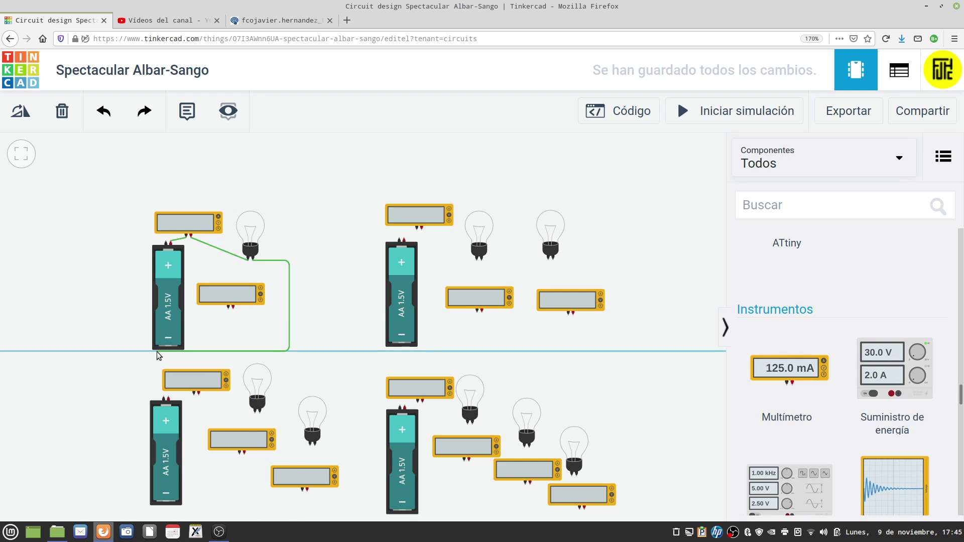
{"action": "left_click", "coordinate": [136, 352]}
{"action": "left_click", "coordinate": [136, 242]}
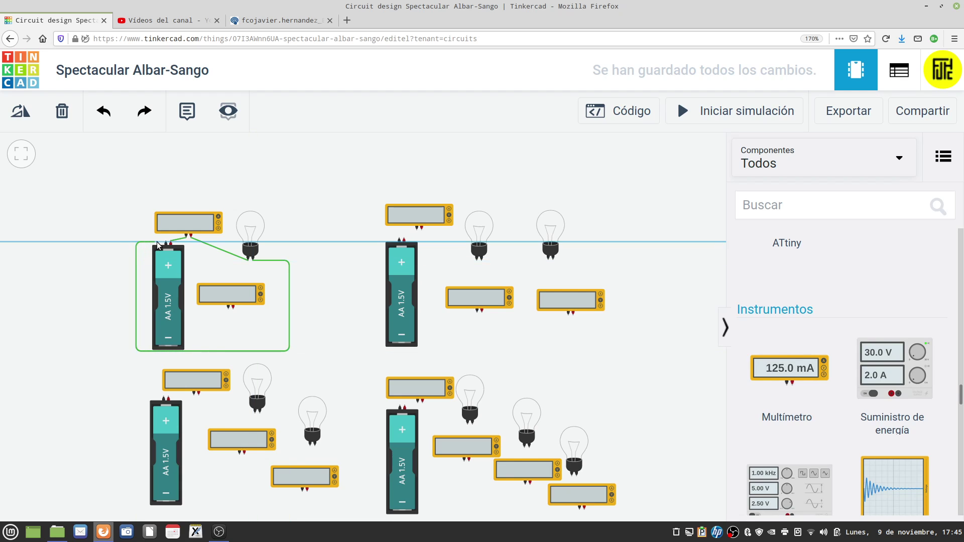
{"action": "left_click", "coordinate": [166, 241]}
{"action": "left_click", "coordinate": [354, 303]}
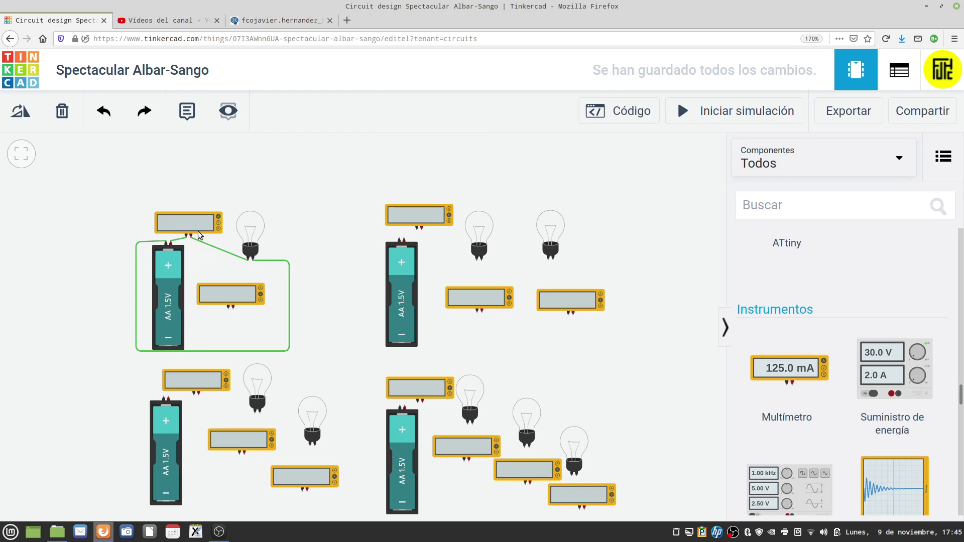
Step: Wire the multimeter below the upper-left bulb across it, with positive to Terminal 2 and negative to Terminal 1
{"action": "left_click", "coordinate": [250, 299]}
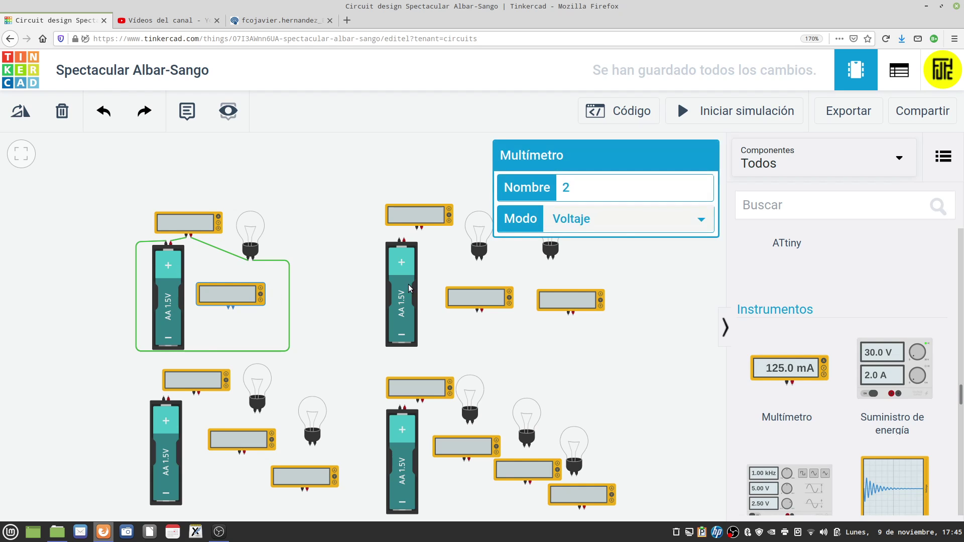
{"action": "left_click", "coordinate": [297, 361]}
{"action": "left_click", "coordinate": [233, 307]}
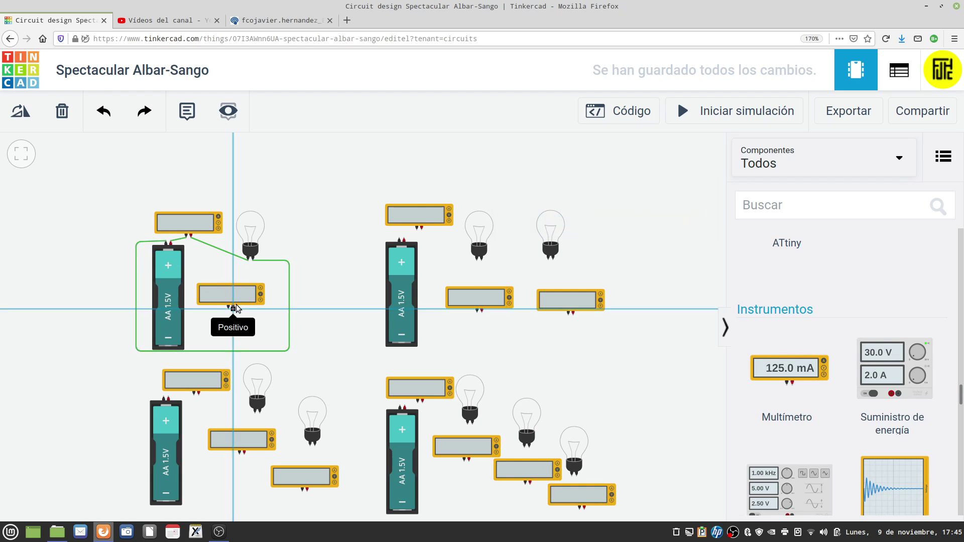
{"action": "left_click", "coordinate": [252, 262]}
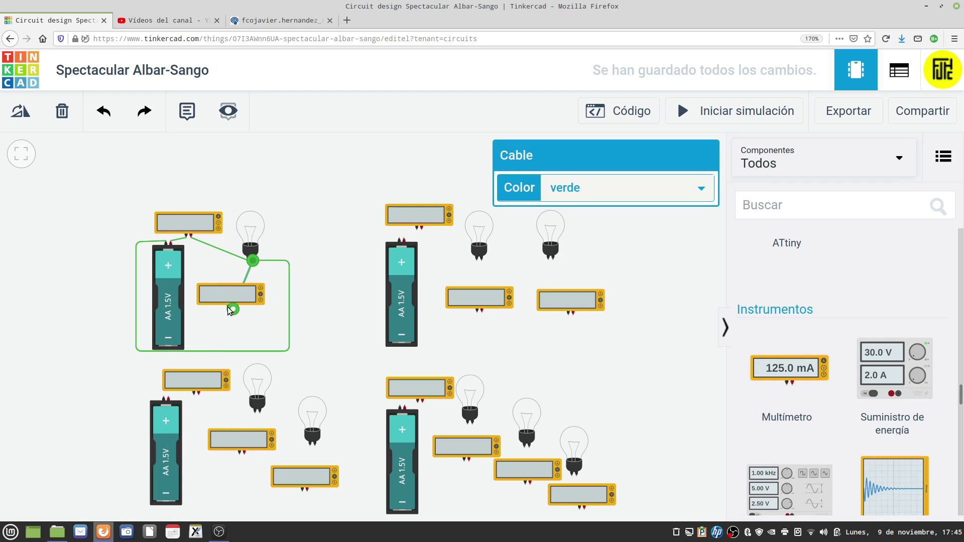
{"action": "scroll", "coordinate": [212, 337], "scroll_direction": "up", "scroll_amount": 4}
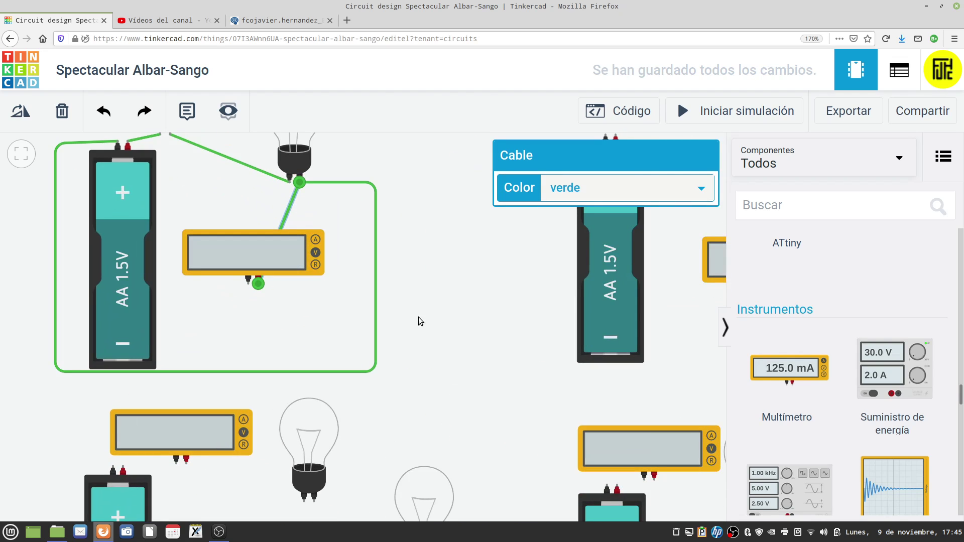
{"action": "left_click", "coordinate": [489, 334]}
{"action": "left_click", "coordinate": [248, 280]}
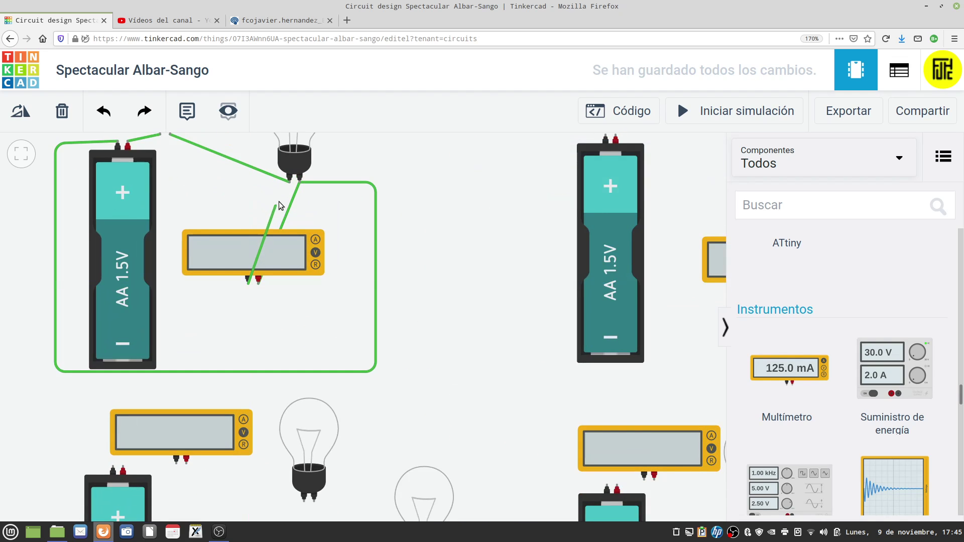
{"action": "left_click", "coordinate": [290, 183]}
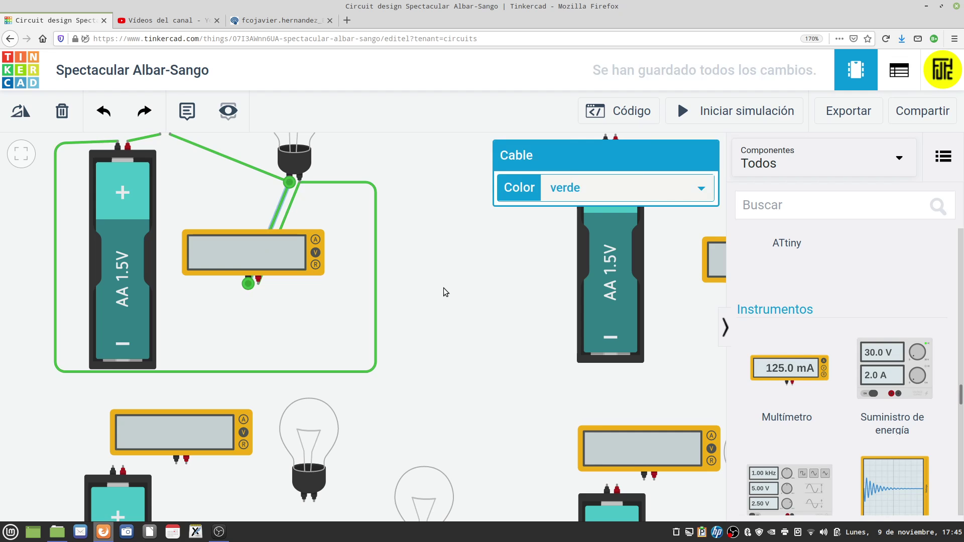
{"action": "left_click", "coordinate": [456, 320]}
Step: Run the simulation, examine the current and voltage readings of the one-bulb circuit, and stop it
{"action": "scroll", "coordinate": [460, 322], "scroll_direction": "down", "scroll_amount": 3}
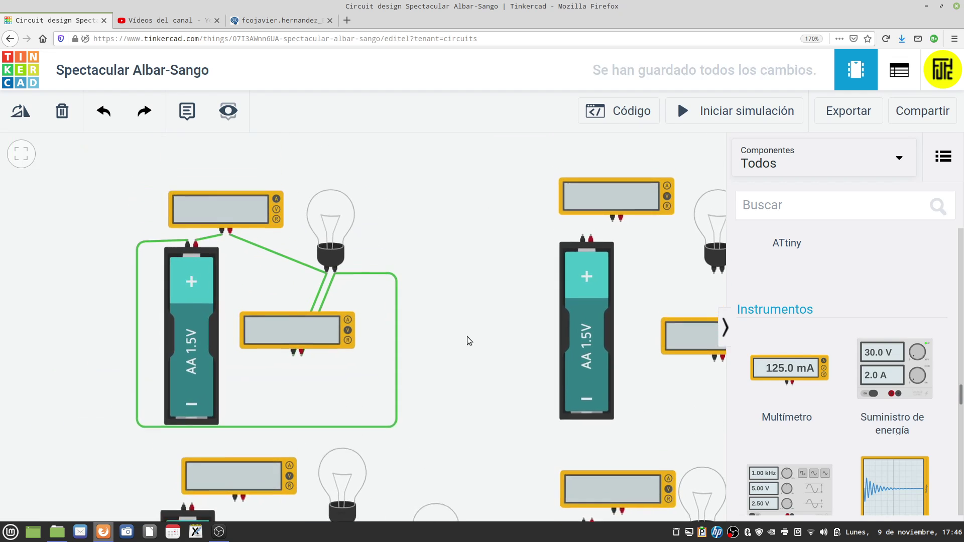
{"action": "left_click", "coordinate": [727, 111]}
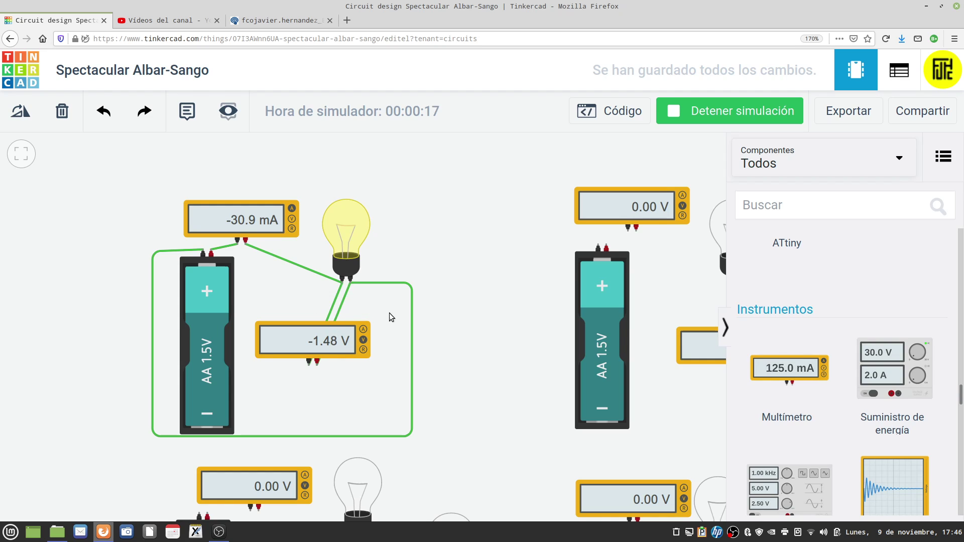
{"action": "left_click", "coordinate": [218, 307]}
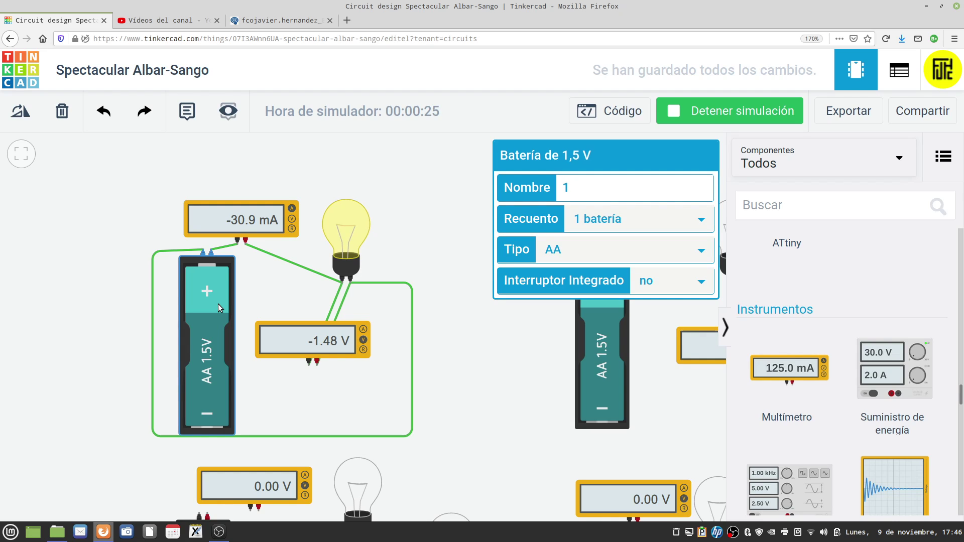
{"action": "left_click", "coordinate": [389, 247]}
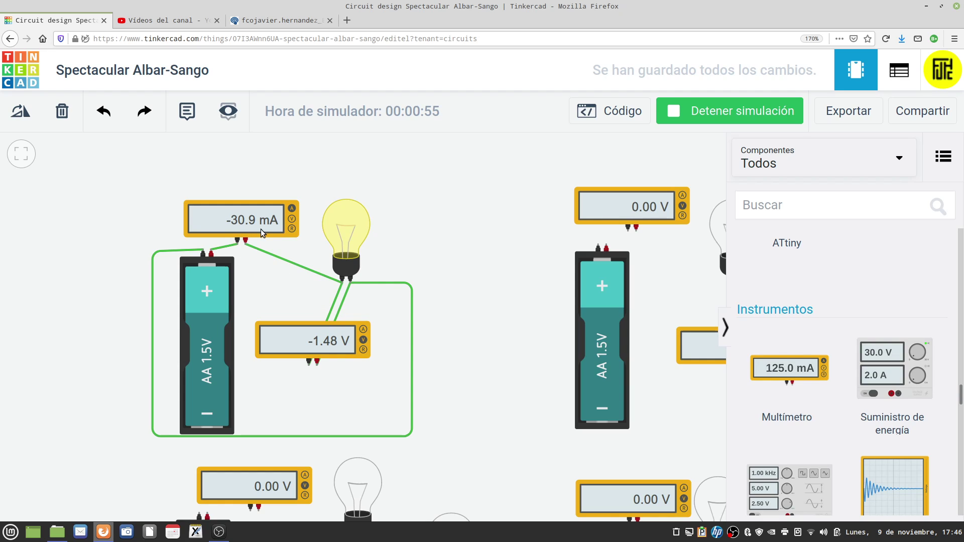
{"action": "left_click", "coordinate": [703, 112]}
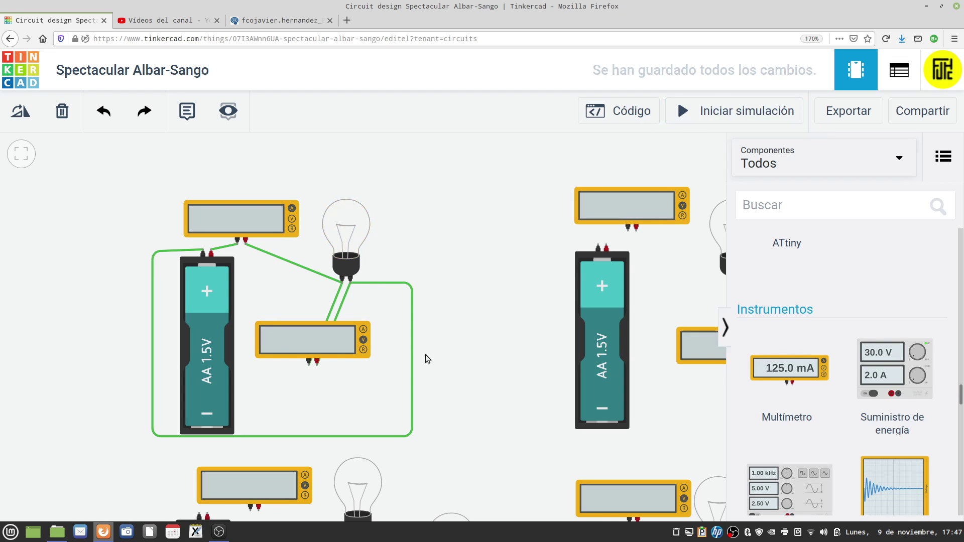
Step: Wire the upper-right battery's positive terminal through the multimeter above it to Terminal 1 of the first bulb
{"action": "left_click_drag", "start_coordinate": [491, 362], "coordinate": [170, 359]}
{"action": "left_click", "coordinate": [282, 248]}
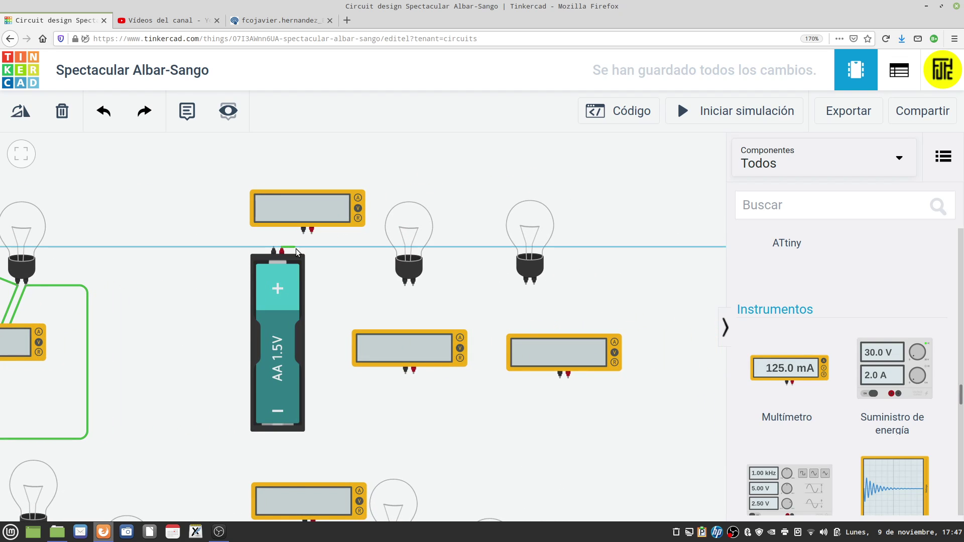
{"action": "left_click", "coordinate": [303, 233]}
{"action": "left_click", "coordinate": [311, 230]}
{"action": "left_click", "coordinate": [312, 286]}
{"action": "left_click", "coordinate": [405, 286]}
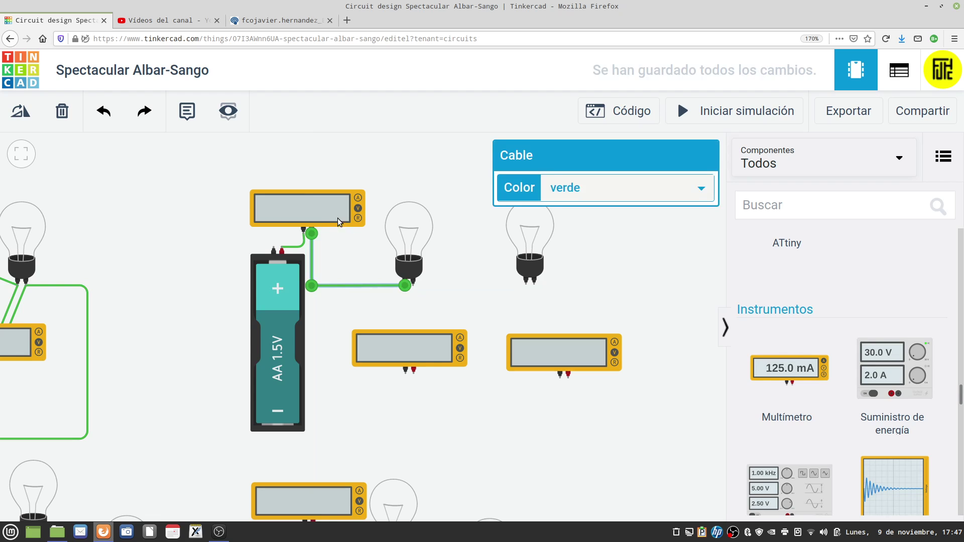
Step: Set the multimeter above the upper-right battery to Amperaje mode
{"action": "left_click", "coordinate": [302, 207]}
{"action": "left_click", "coordinate": [583, 221]}
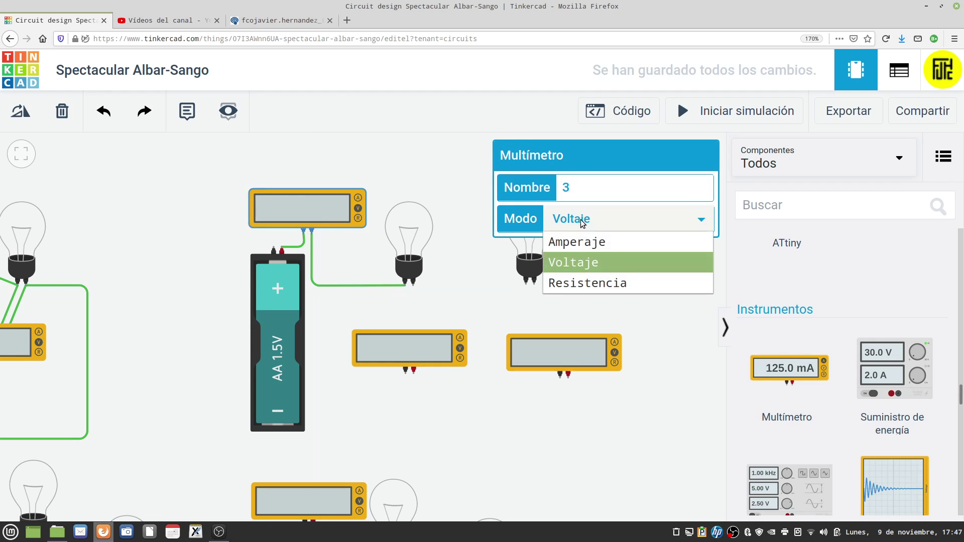
{"action": "left_click", "coordinate": [592, 243]}
{"action": "left_click", "coordinate": [221, 250]}
Step: Connect the two upper-right bulbs in series and wire the second bulb's Terminal 2 around the circuit to the battery's negative terminal
{"action": "left_click", "coordinate": [413, 285]}
{"action": "left_click", "coordinate": [526, 285]}
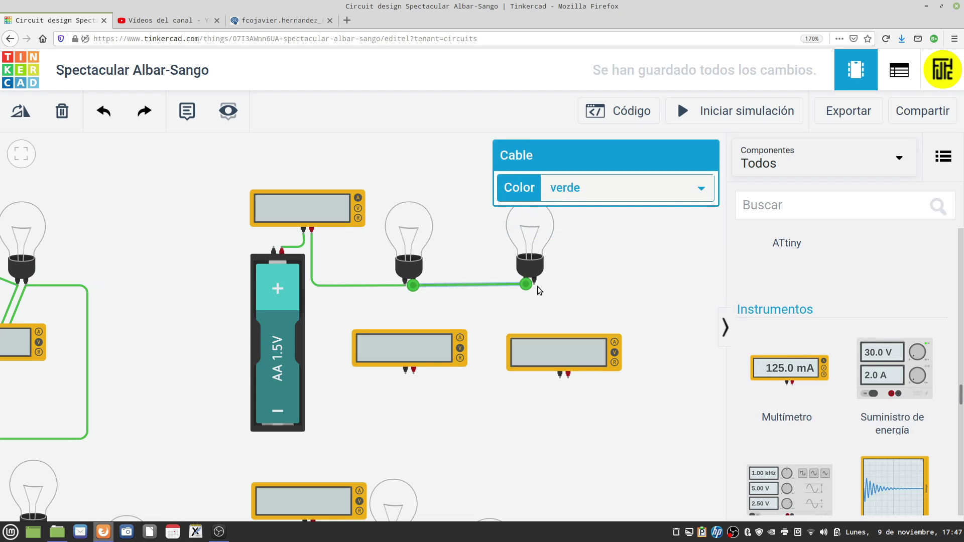
{"action": "left_click", "coordinate": [533, 283]}
{"action": "left_click", "coordinate": [646, 285]}
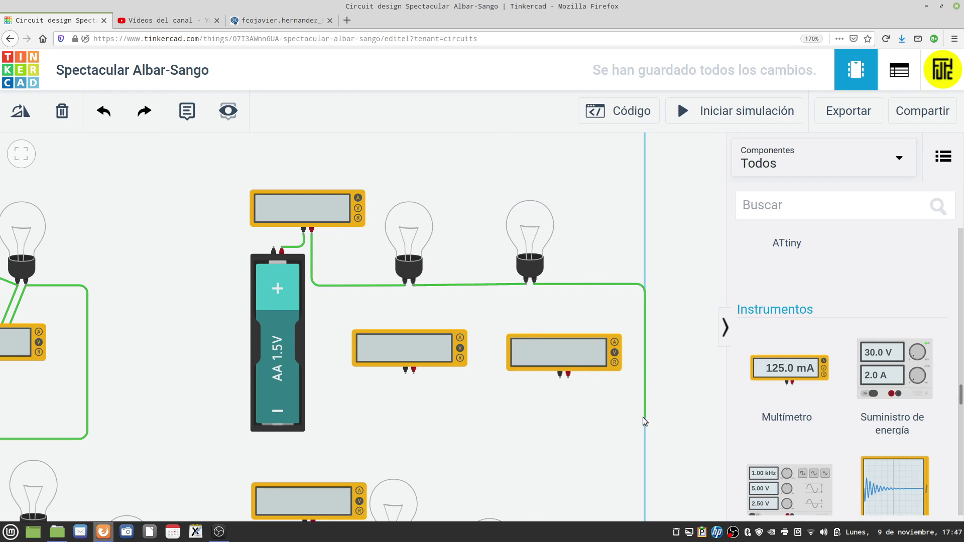
{"action": "left_click", "coordinate": [645, 438]}
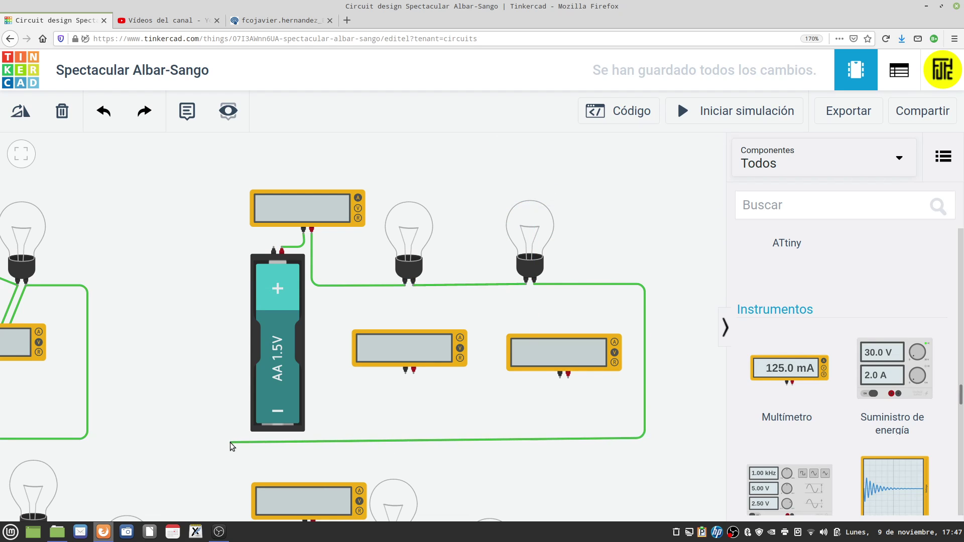
{"action": "left_click", "coordinate": [236, 439]}
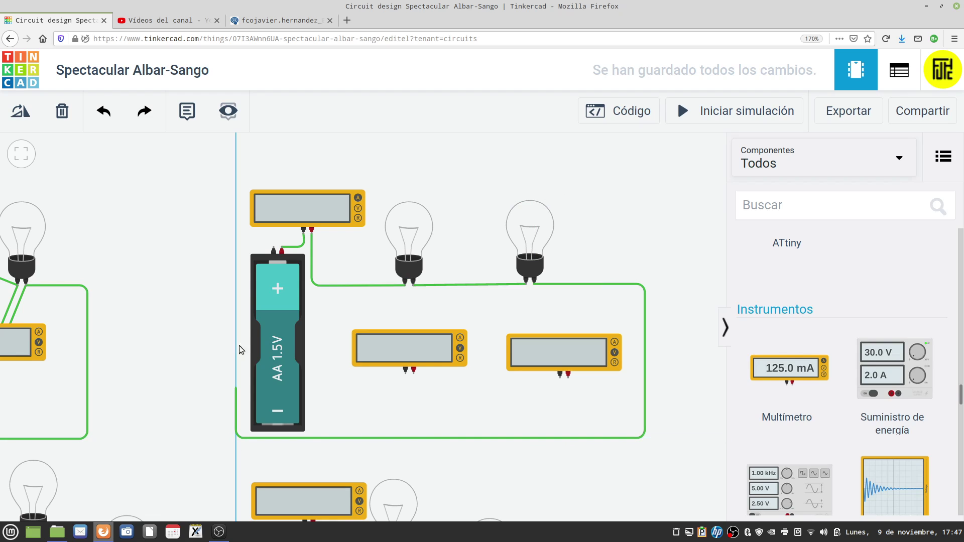
{"action": "left_click", "coordinate": [237, 247]}
{"action": "left_click", "coordinate": [274, 249]}
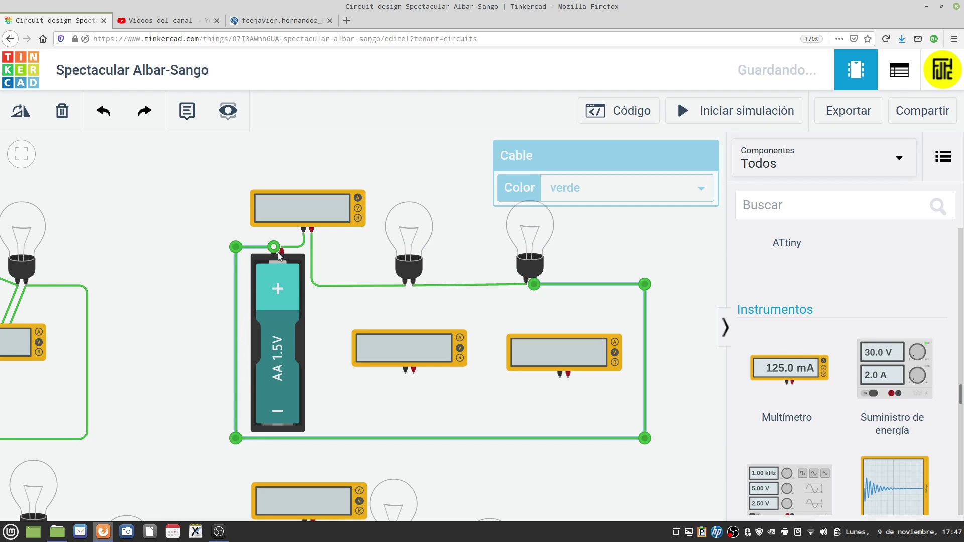
{"action": "left_click", "coordinate": [370, 312]}
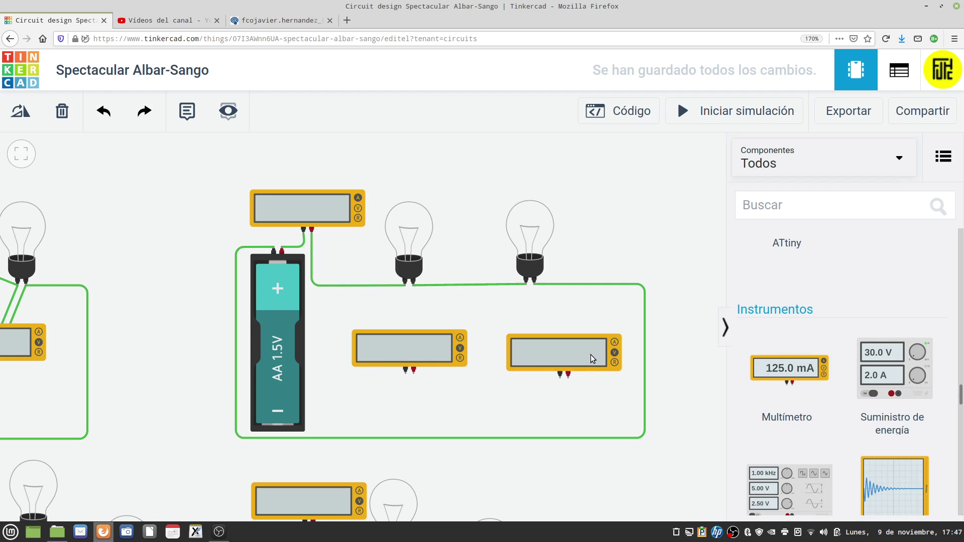
Step: Wire the multimeter below the upper-right circuit's first bulb across it, with negative to Terminal 1 and positive to Terminal 2
{"action": "left_click", "coordinate": [406, 374]}
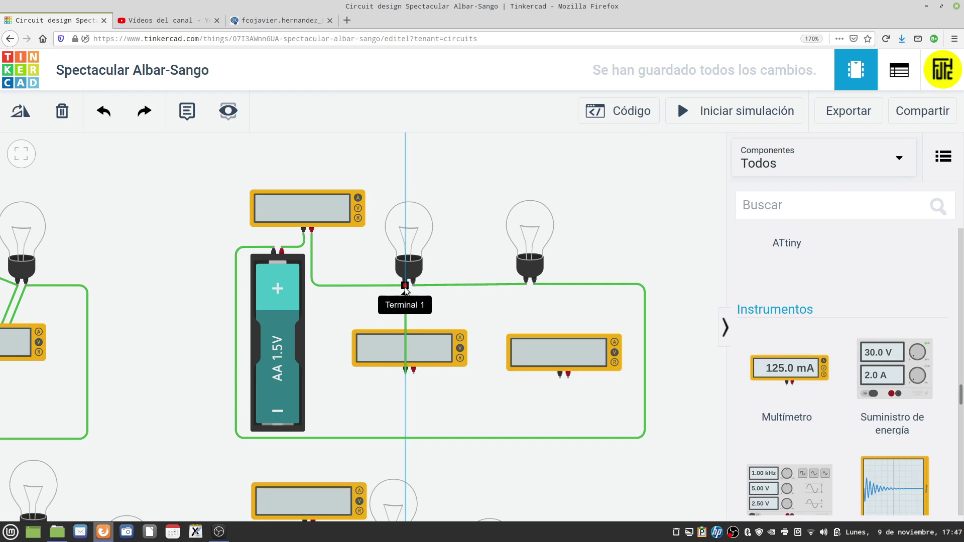
{"action": "left_click", "coordinate": [405, 285]}
{"action": "left_click", "coordinate": [413, 370]}
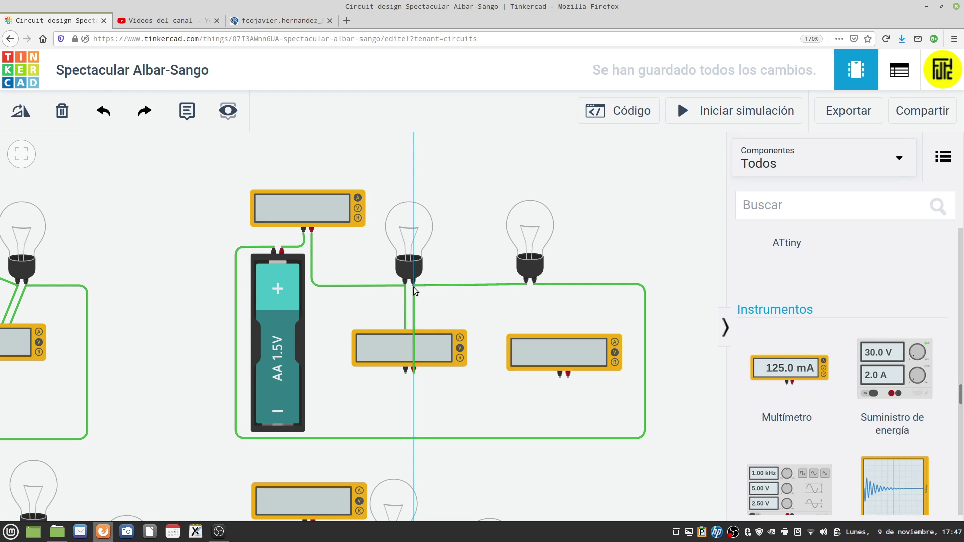
{"action": "left_click", "coordinate": [413, 282]}
{"action": "left_click", "coordinate": [528, 377]}
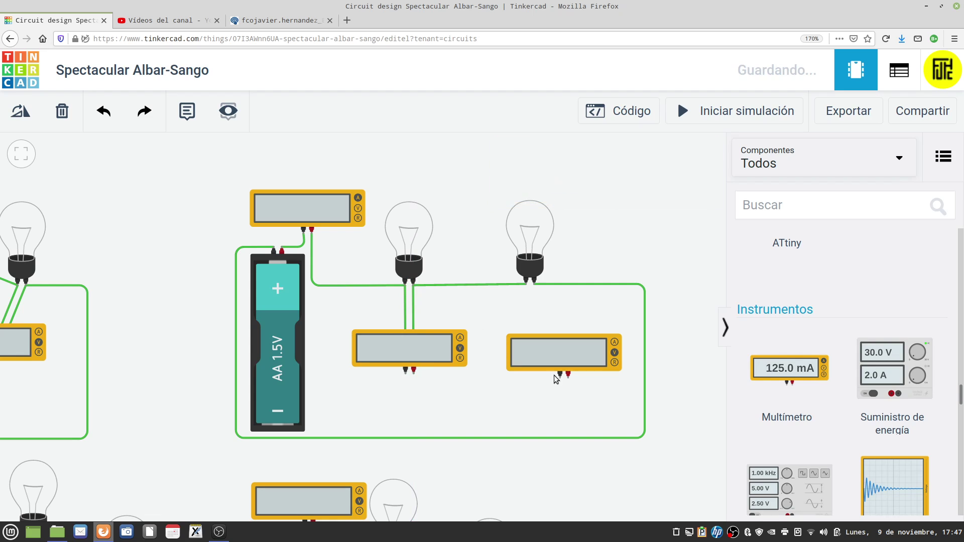
Step: Wire the multimeter below the upper-right circuit's second bulb across it, with negative to Terminal 1 and positive to Terminal 2
{"action": "left_click", "coordinate": [559, 375]}
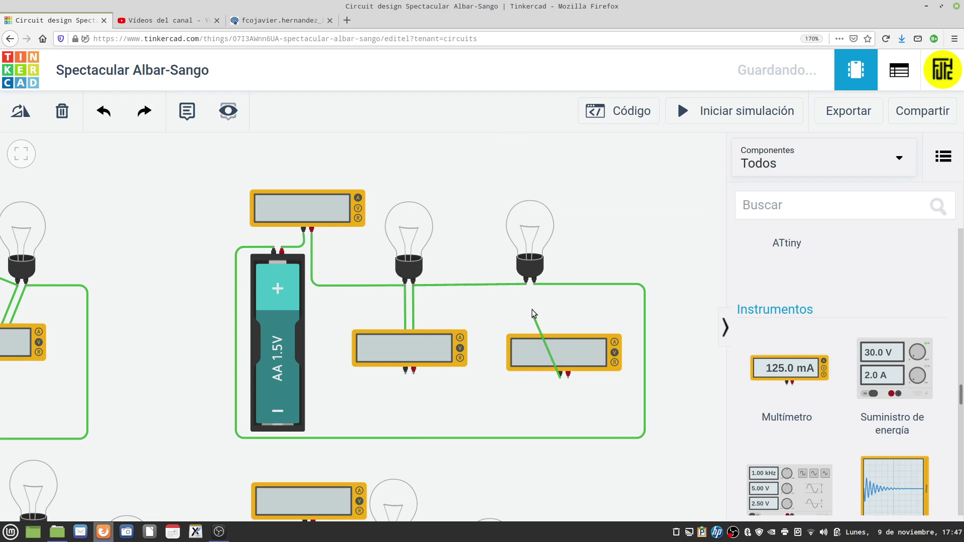
{"action": "left_click", "coordinate": [526, 285]}
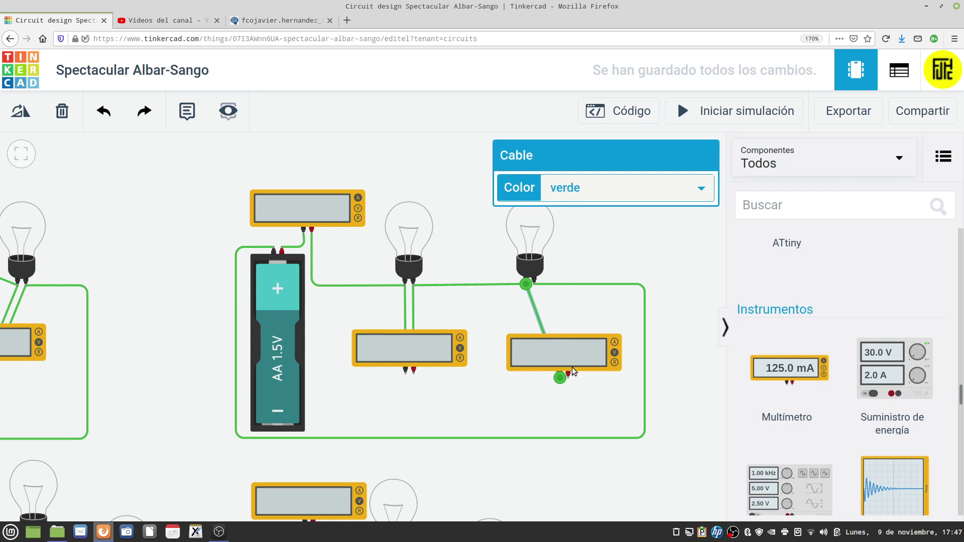
{"action": "left_click", "coordinate": [568, 376]}
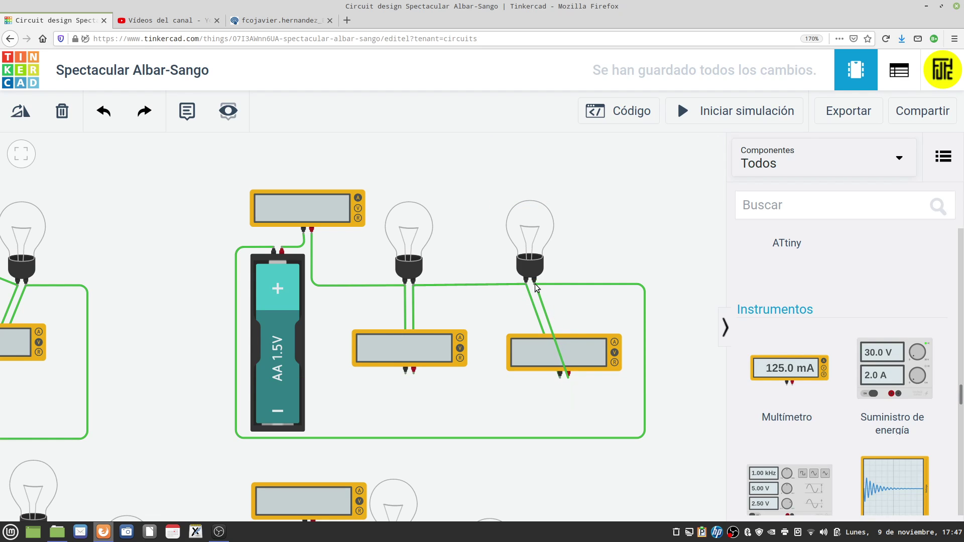
{"action": "left_click", "coordinate": [534, 286]}
{"action": "left_click", "coordinate": [597, 242]}
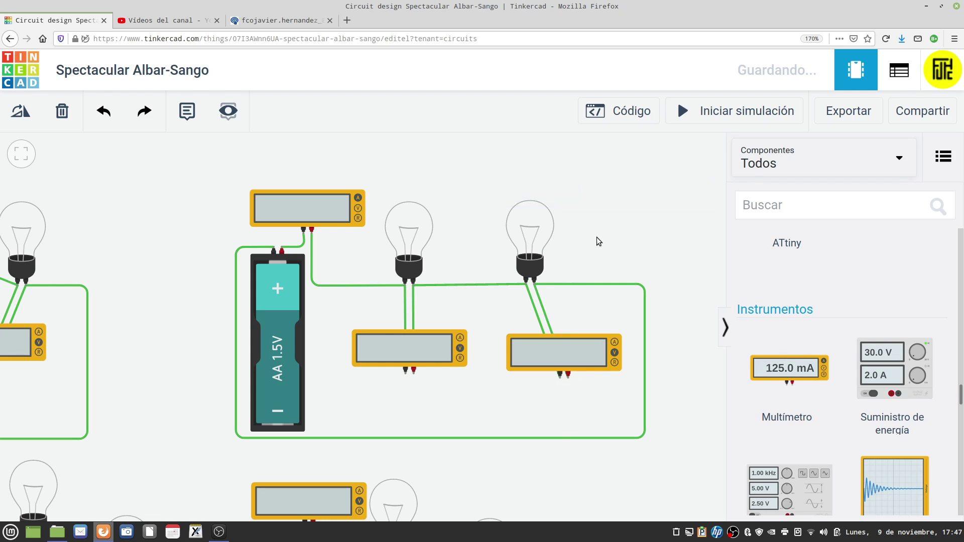
Step: Run the simulation and compare the current and voltage readings of the one-bulb circuit and the two-bulb series circuit
{"action": "left_click", "coordinate": [746, 116]}
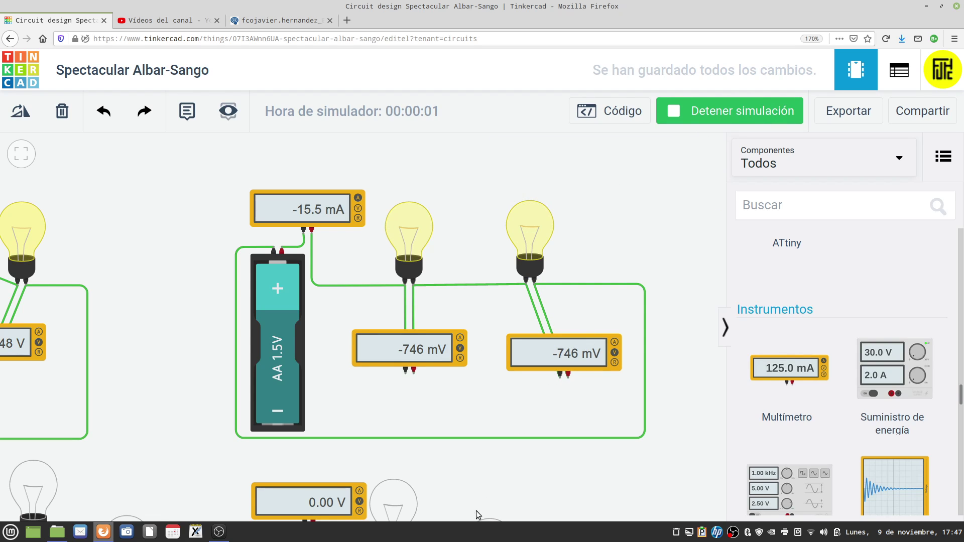
{"action": "scroll", "coordinate": [460, 481], "scroll_direction": "down", "scroll_amount": 3}
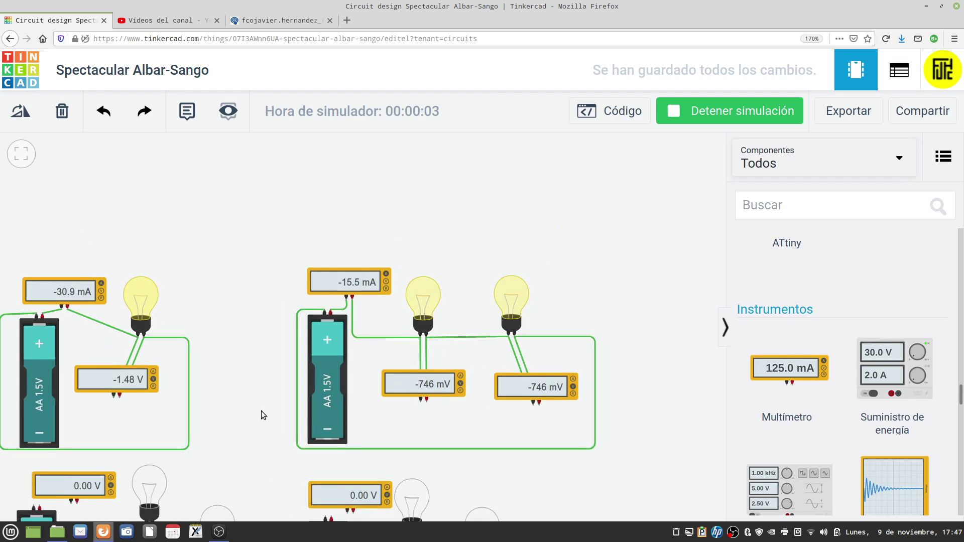
{"action": "left_click_drag", "start_coordinate": [258, 412], "coordinate": [299, 393]}
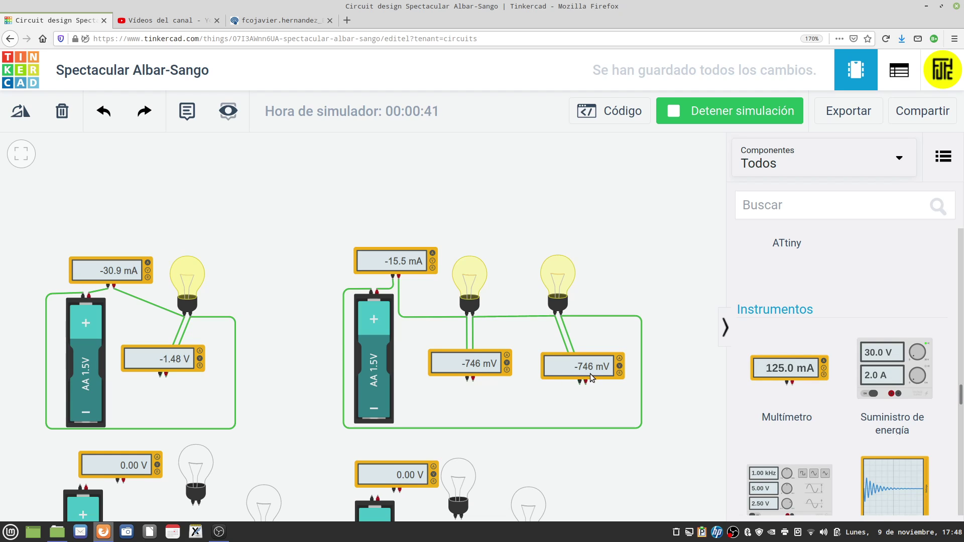
Step: Stop the simulation and wire the lower-left battery's positive terminal to the negative terminal of the multimeter above it
{"action": "left_click", "coordinate": [723, 113]}
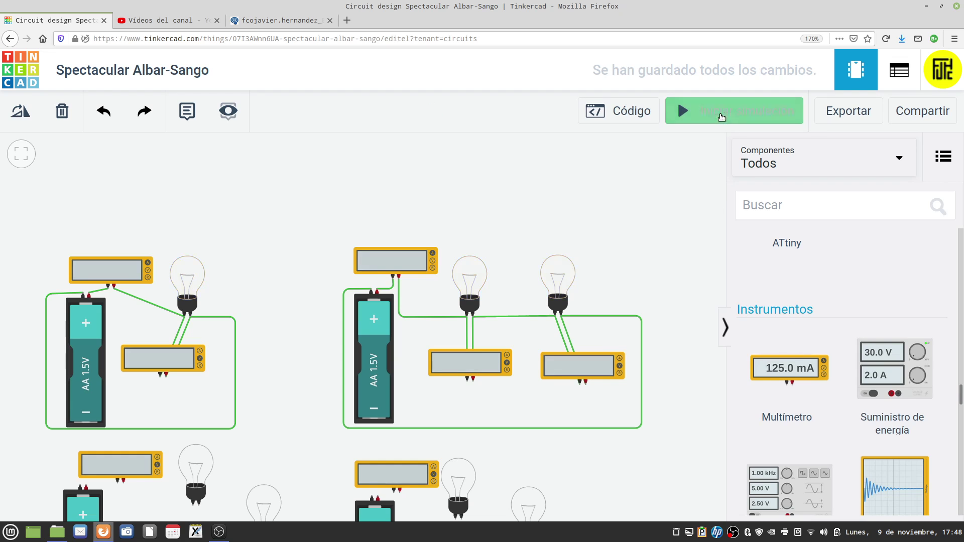
{"action": "left_click_drag", "start_coordinate": [316, 382], "coordinate": [354, 177]}
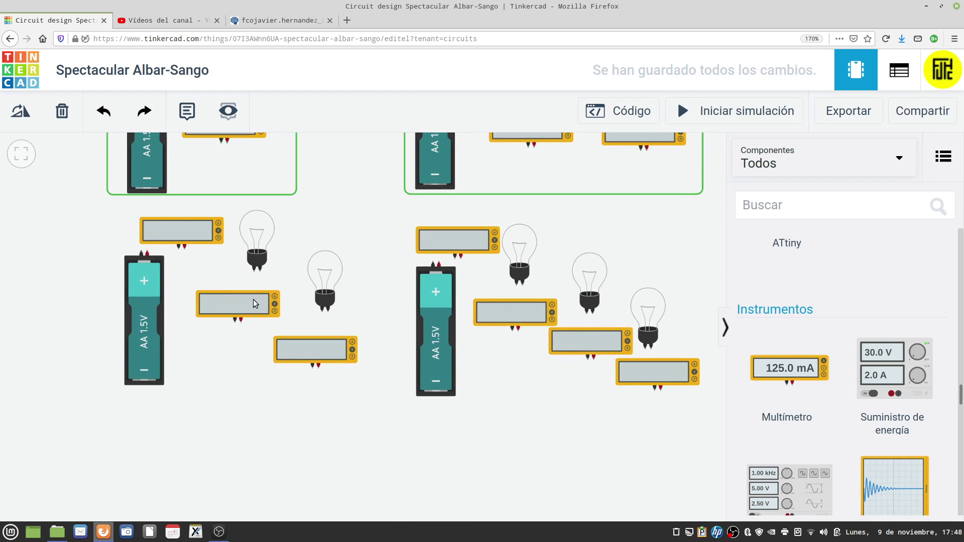
{"action": "left_click", "coordinate": [148, 253]}
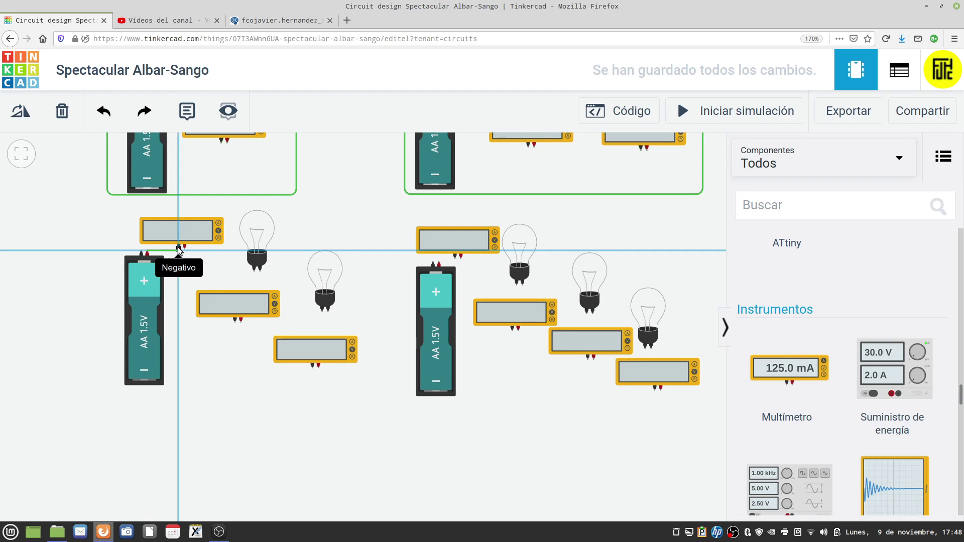
{"action": "left_click", "coordinate": [178, 249]}
{"action": "left_click", "coordinate": [195, 267]}
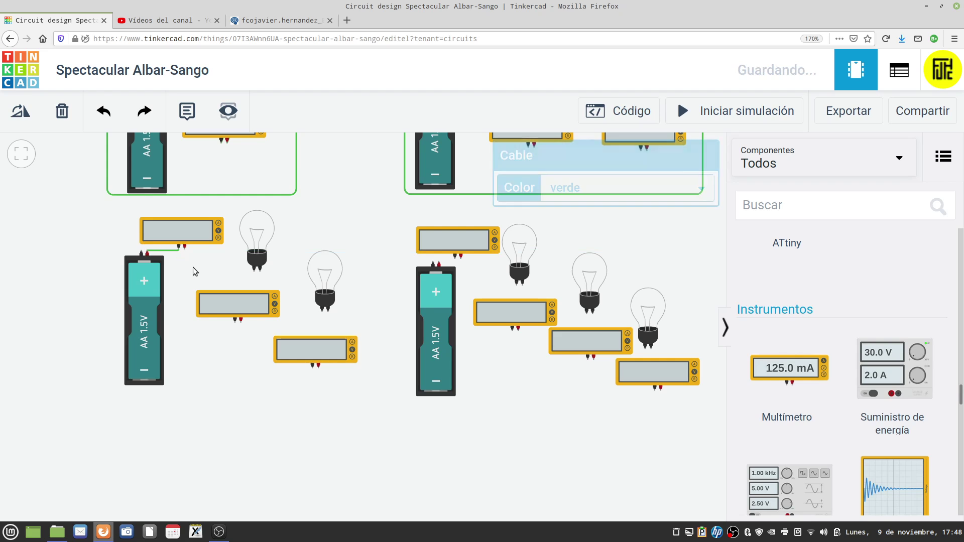
Step: Set the multimeter above the lower-left battery to Amperaje mode and wire its positive terminal to the first bulb's Terminal 1
{"action": "left_click", "coordinate": [188, 238]}
{"action": "left_click", "coordinate": [571, 219]}
{"action": "left_click", "coordinate": [582, 243]}
{"action": "scroll", "coordinate": [248, 394], "scroll_direction": "up", "scroll_amount": 2}
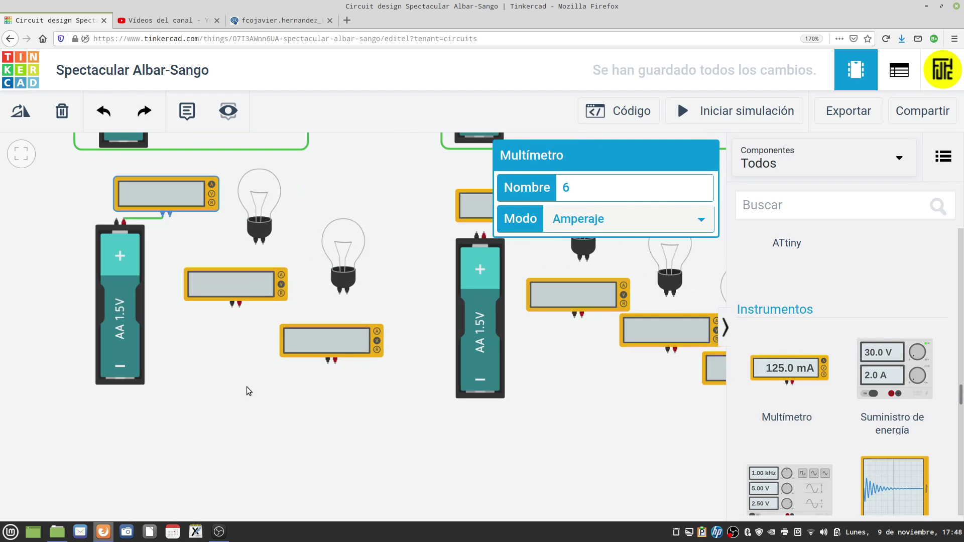
{"action": "left_click", "coordinate": [170, 214]}
{"action": "left_click", "coordinate": [171, 248]}
{"action": "left_click", "coordinate": [256, 245]}
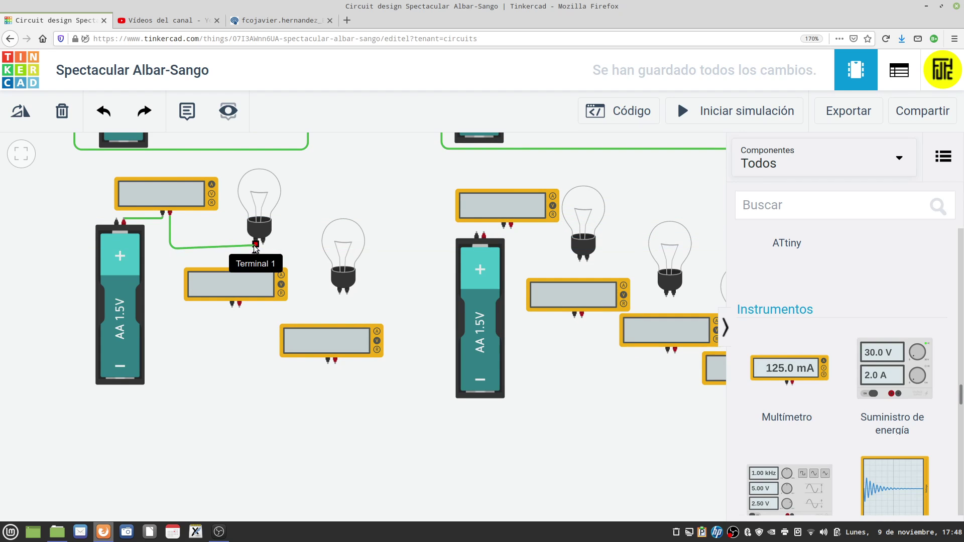
{"action": "left_click", "coordinate": [320, 276]}
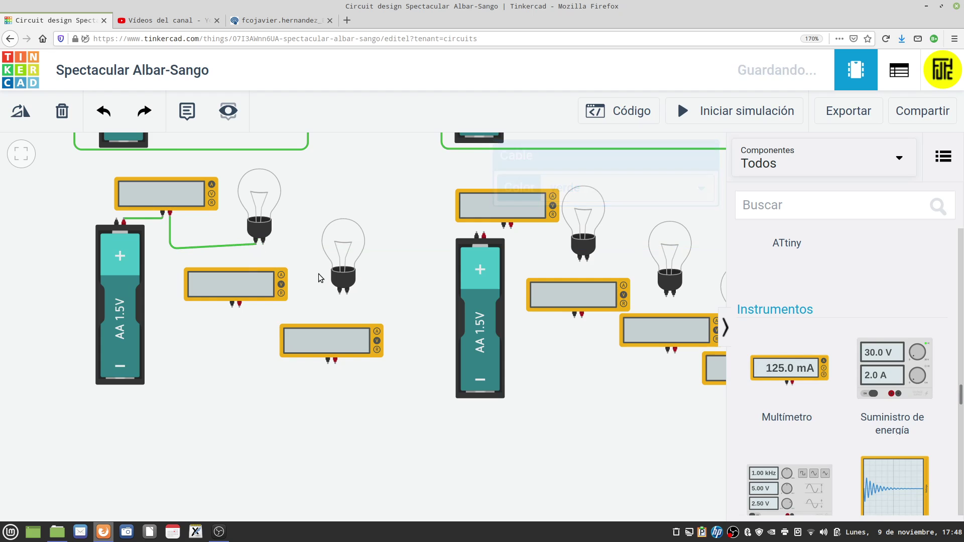
Step: Wire Terminal 1 of the lower-left circuit's second bulb to Terminal 1 of its first bulb
{"action": "left_click", "coordinate": [340, 294]}
{"action": "left_click", "coordinate": [298, 294]}
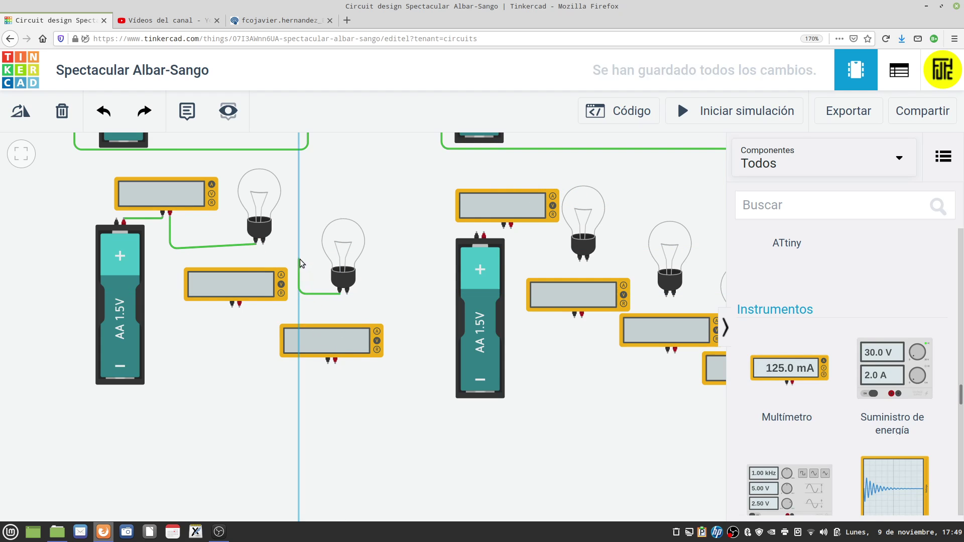
{"action": "left_click", "coordinate": [299, 258]}
{"action": "left_click", "coordinate": [254, 259]}
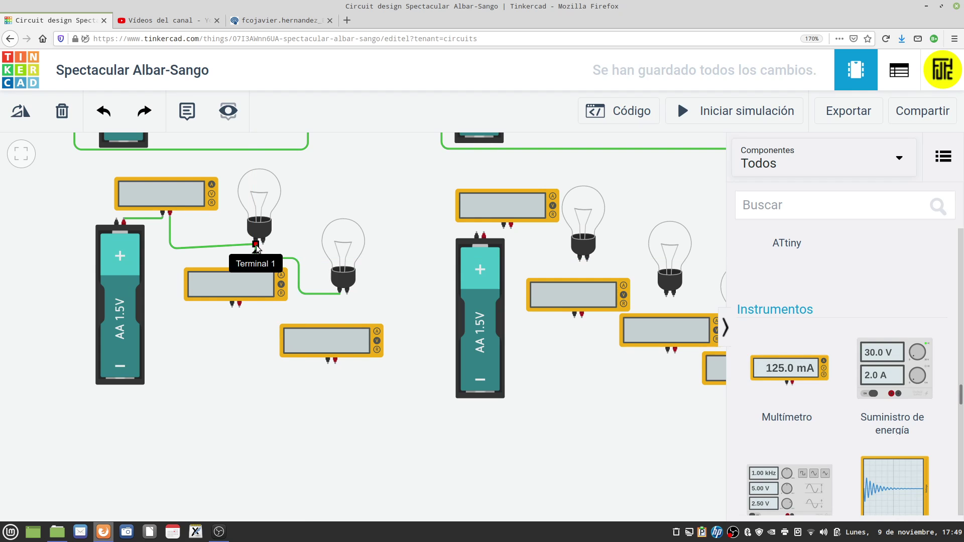
{"action": "left_click", "coordinate": [256, 244]}
{"action": "left_click", "coordinate": [312, 240]}
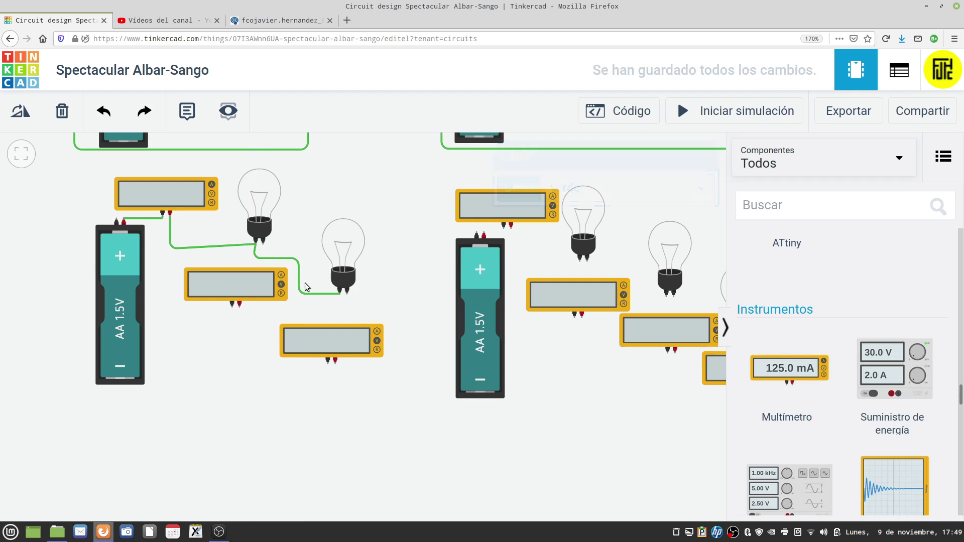
Step: Wire Terminal 2 of the lower-left circuit's first bulb to Terminal 2 of its second bulb to complete the parallel pair
{"action": "left_click", "coordinate": [263, 242]}
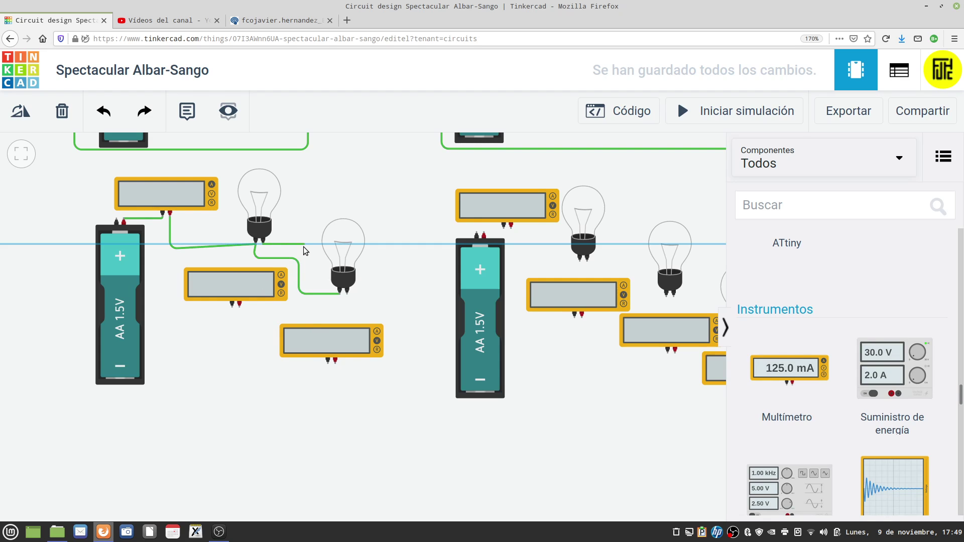
{"action": "left_click", "coordinate": [308, 246]}
{"action": "left_click", "coordinate": [308, 311]}
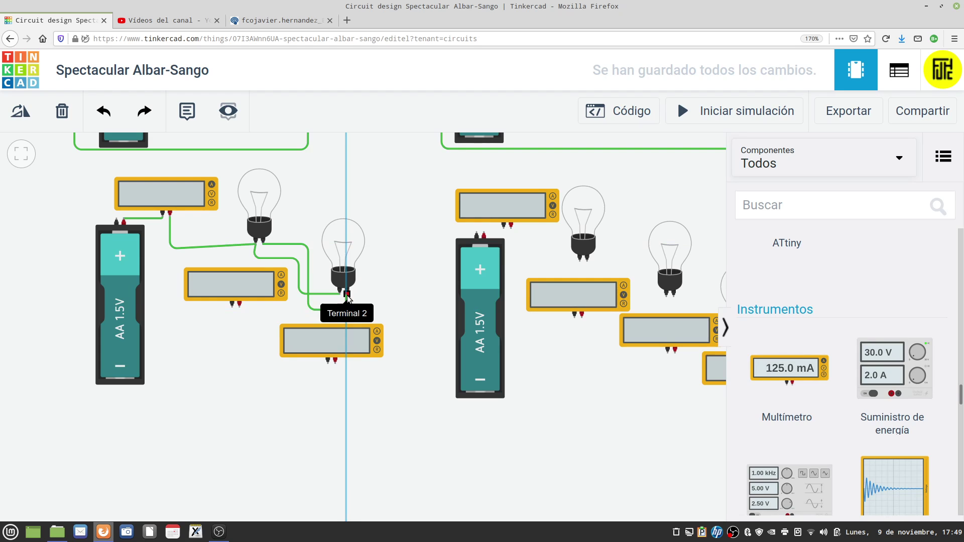
{"action": "left_click", "coordinate": [347, 297]}
{"action": "left_click", "coordinate": [384, 299]}
Step: Wire the lower-left battery's negative terminal around the outside of the circuit to the second bulb's Terminal 2
{"action": "left_click", "coordinate": [116, 223]}
{"action": "left_click", "coordinate": [85, 221]}
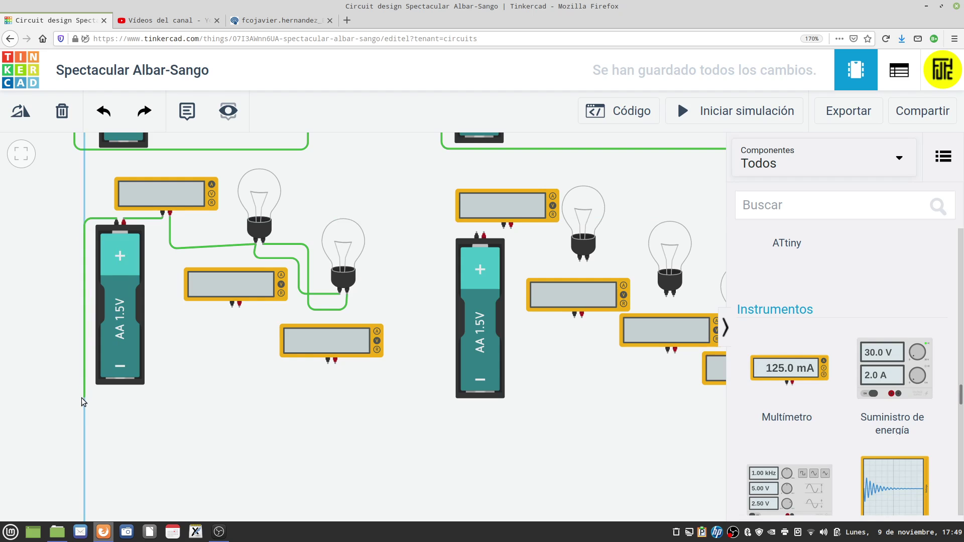
{"action": "left_click", "coordinate": [84, 401]}
{"action": "left_click", "coordinate": [401, 396]}
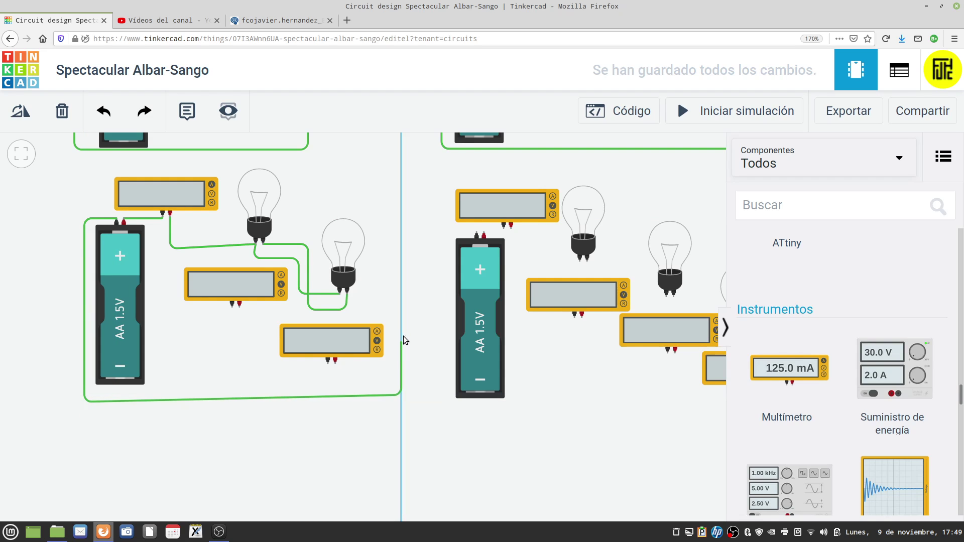
{"action": "left_click", "coordinate": [401, 295]}
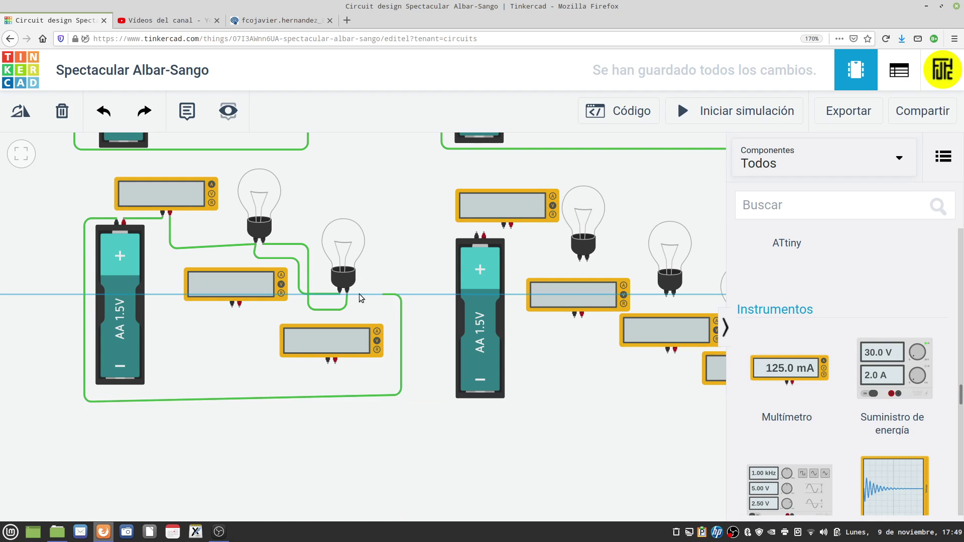
{"action": "left_click", "coordinate": [347, 296]}
{"action": "left_click", "coordinate": [387, 332]}
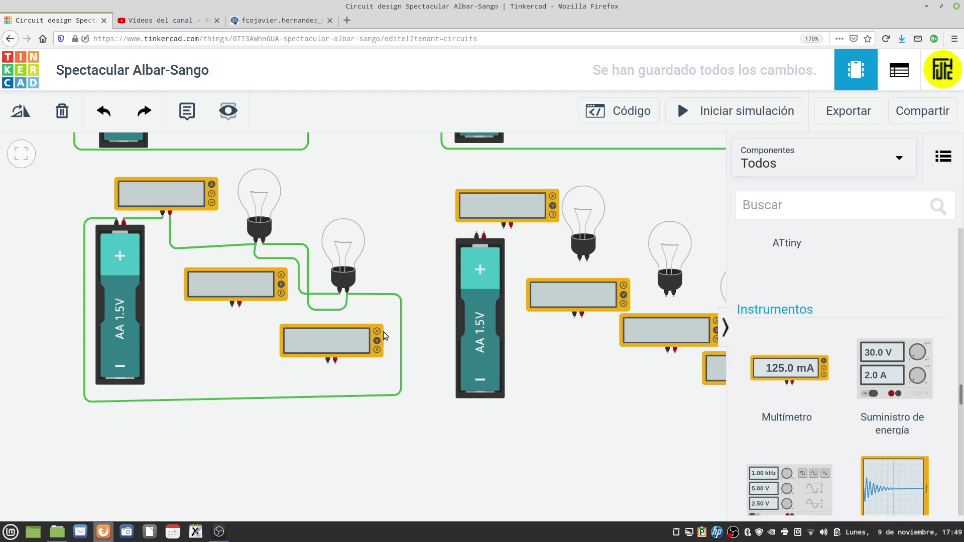
Step: Shift the lower-left circuit's first voltage multimeter nearer the battery and wire it across the first bulb, positive to Terminal 2 and negative to Terminal 1
{"action": "left_click_drag", "start_coordinate": [245, 305], "coordinate": [219, 310]}
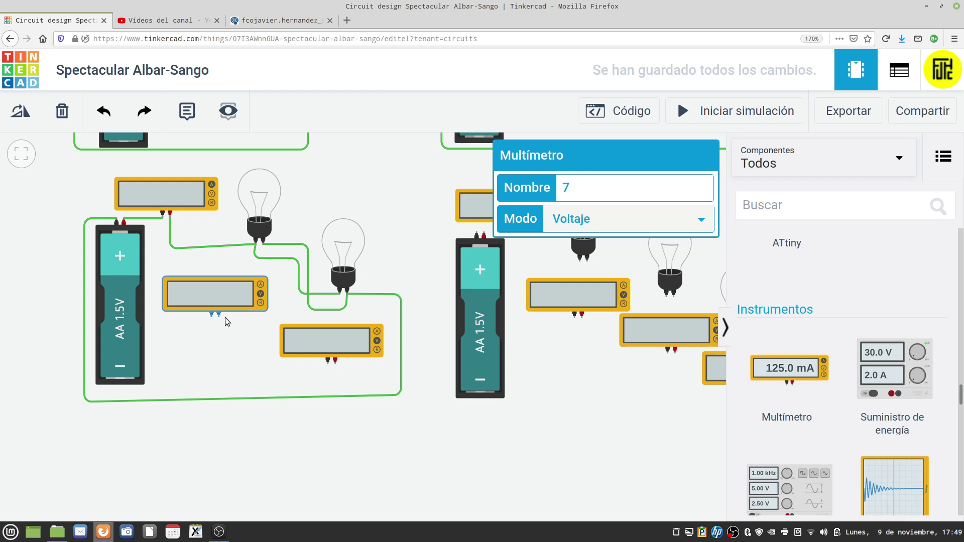
{"action": "left_click", "coordinate": [219, 314]}
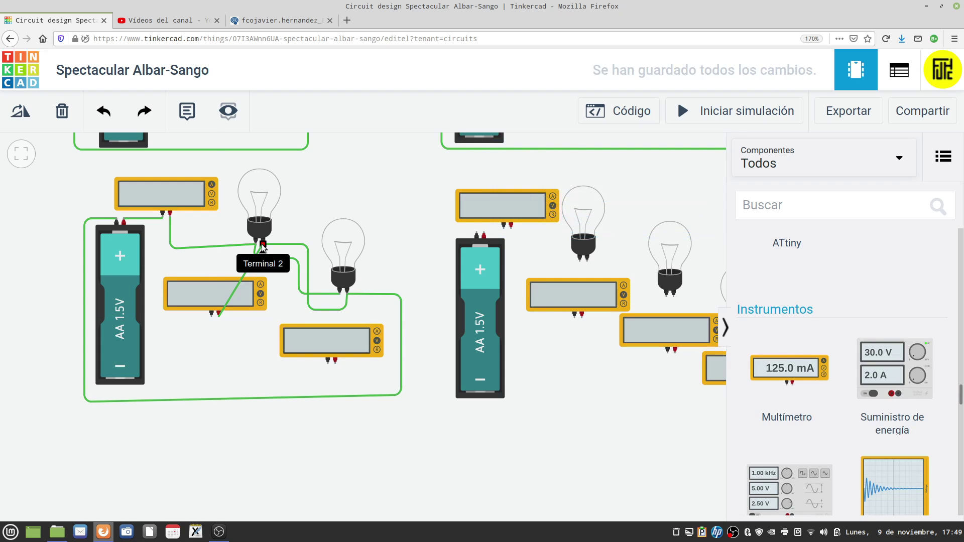
{"action": "left_click", "coordinate": [263, 245]}
{"action": "left_click", "coordinate": [212, 313]}
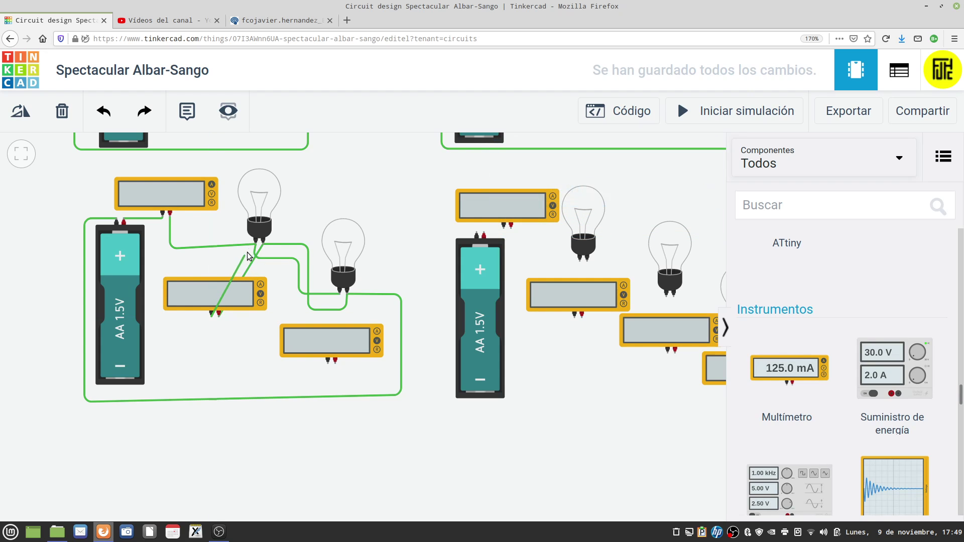
{"action": "left_click", "coordinate": [257, 245]}
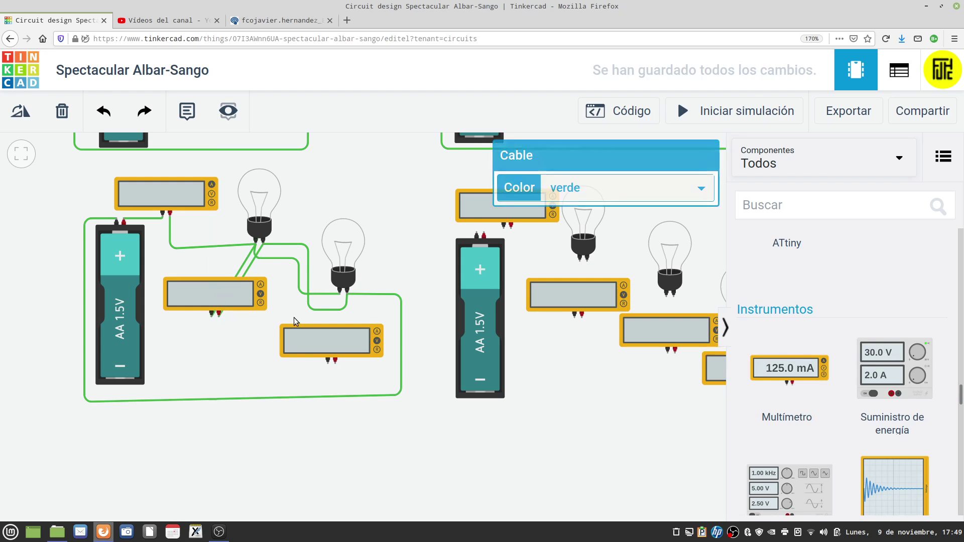
Step: Wire the multimeter below the lower-left circuit's second bulb across it, with negative to Terminal 1 and positive to Terminal 2
{"action": "left_click", "coordinate": [328, 362]}
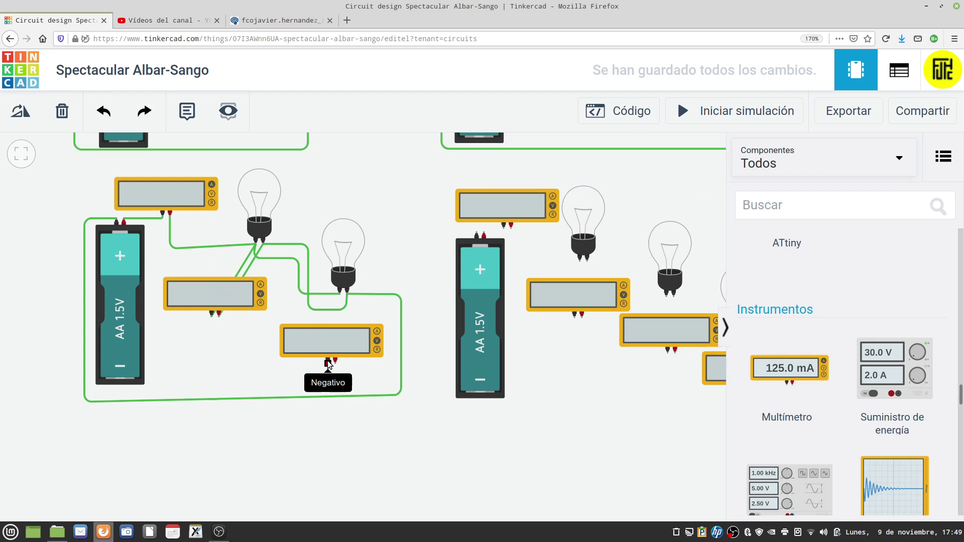
{"action": "left_click", "coordinate": [340, 294]}
{"action": "left_click", "coordinate": [342, 354]}
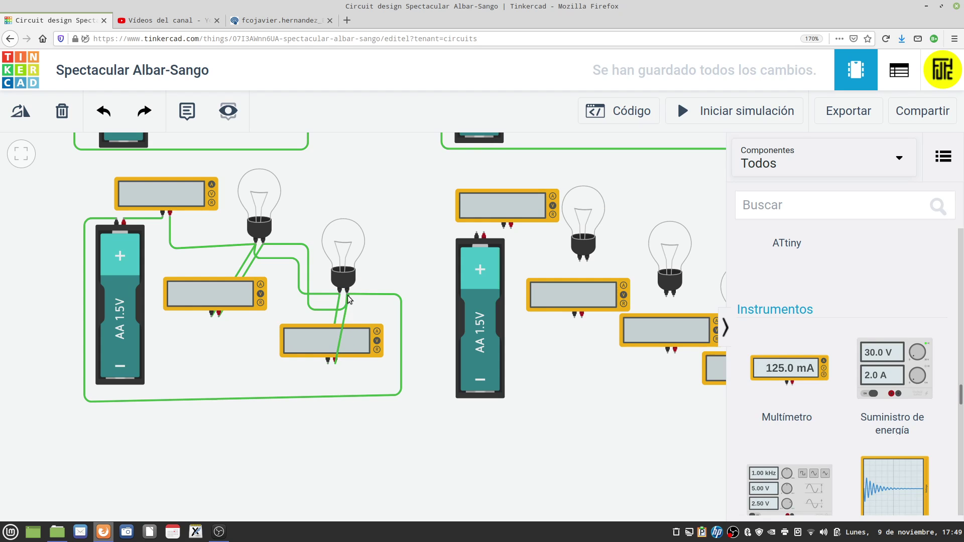
{"action": "left_click", "coordinate": [347, 295]}
{"action": "left_click", "coordinate": [395, 255]}
Step: Run the simulation, compare the lower-left parallel circuit's current and voltage readings with those of the two upper circuits, and stop it
{"action": "left_click", "coordinate": [744, 111]}
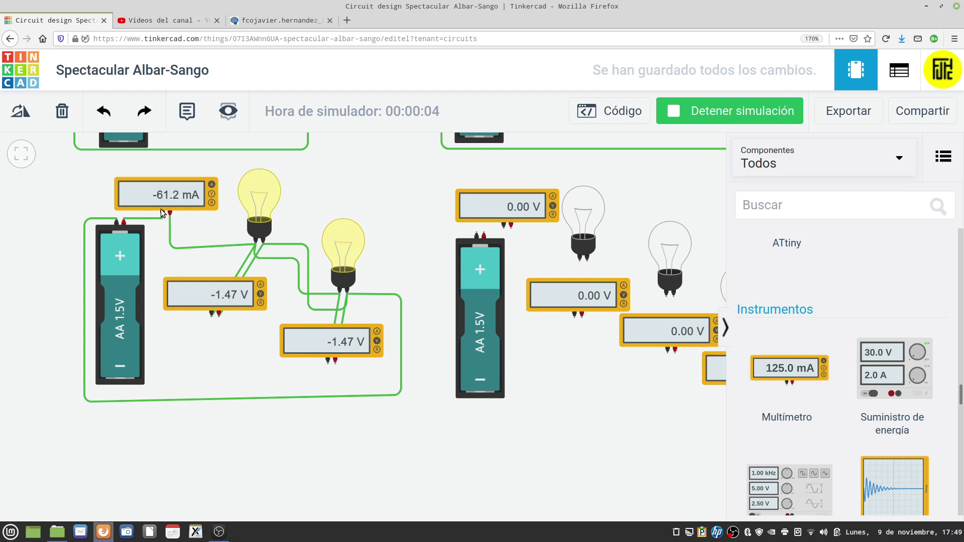
{"action": "scroll", "coordinate": [366, 238], "scroll_direction": "down", "scroll_amount": 1}
{"action": "left_click_drag", "start_coordinate": [397, 232], "coordinate": [345, 333]}
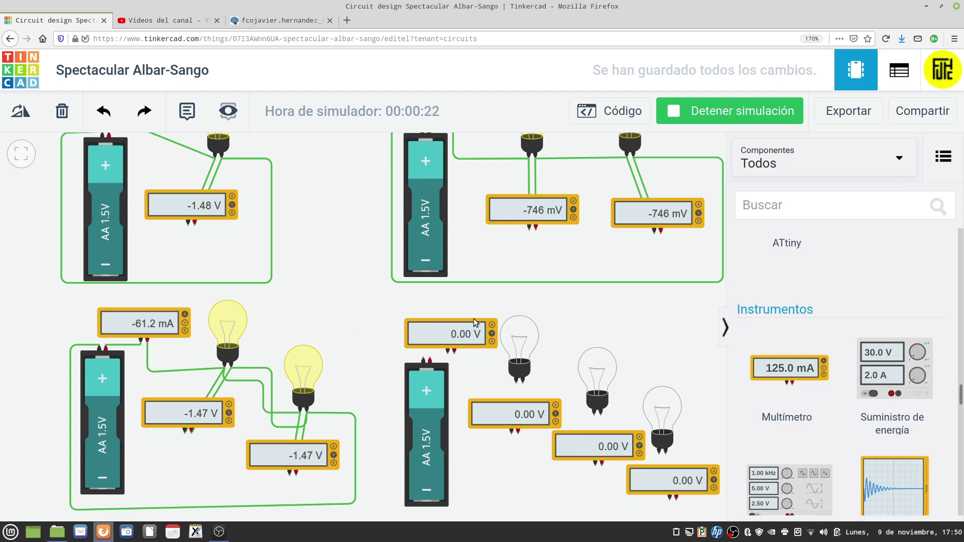
{"action": "left_click_drag", "start_coordinate": [515, 300], "coordinate": [526, 351]}
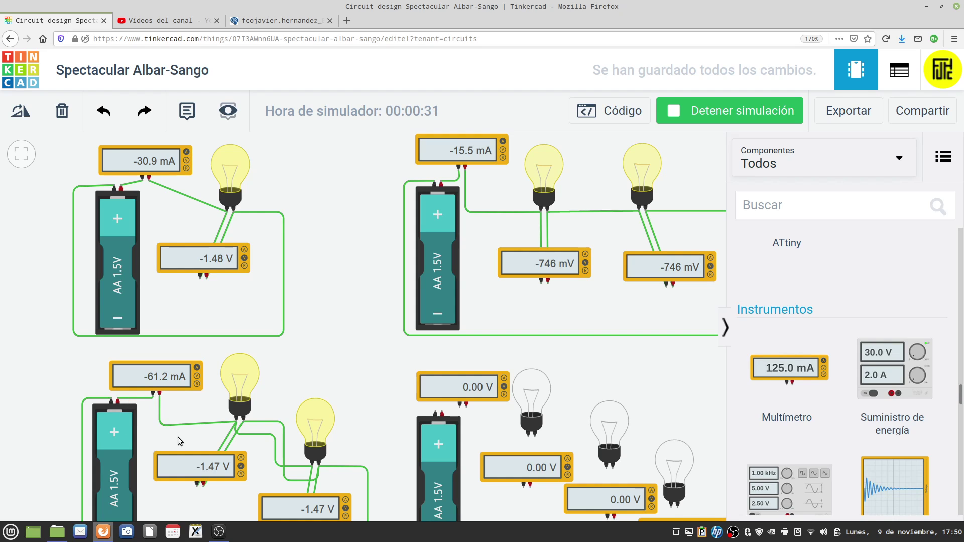
{"action": "left_click_drag", "start_coordinate": [236, 488], "coordinate": [229, 418]}
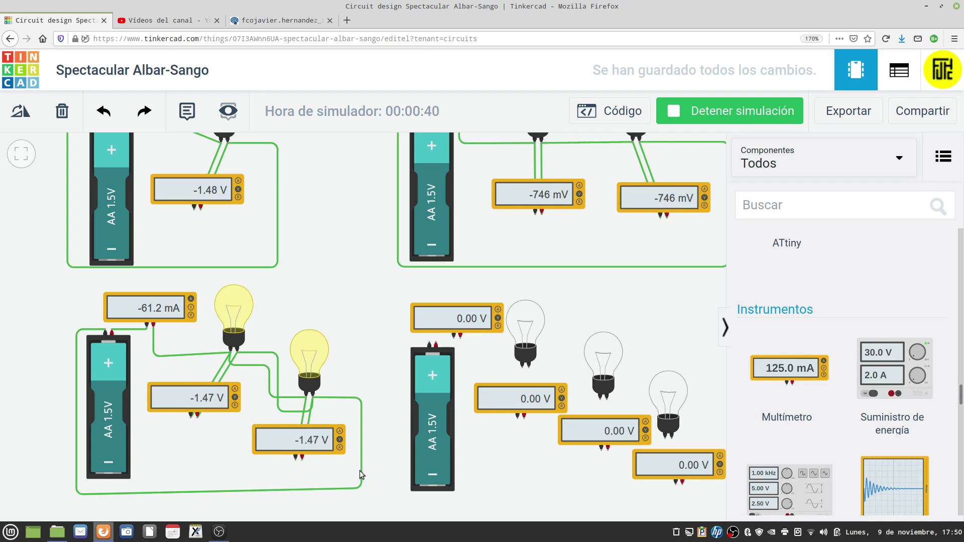
{"action": "left_click", "coordinate": [703, 116]}
Step: Wire the positive terminal of the multimeter above the lower-right battery to Terminal 1 of that circuit's first bulb
{"action": "left_click_drag", "start_coordinate": [607, 333], "coordinate": [482, 298]}
{"action": "scroll", "coordinate": [476, 334], "scroll_direction": "up", "scroll_amount": 2}
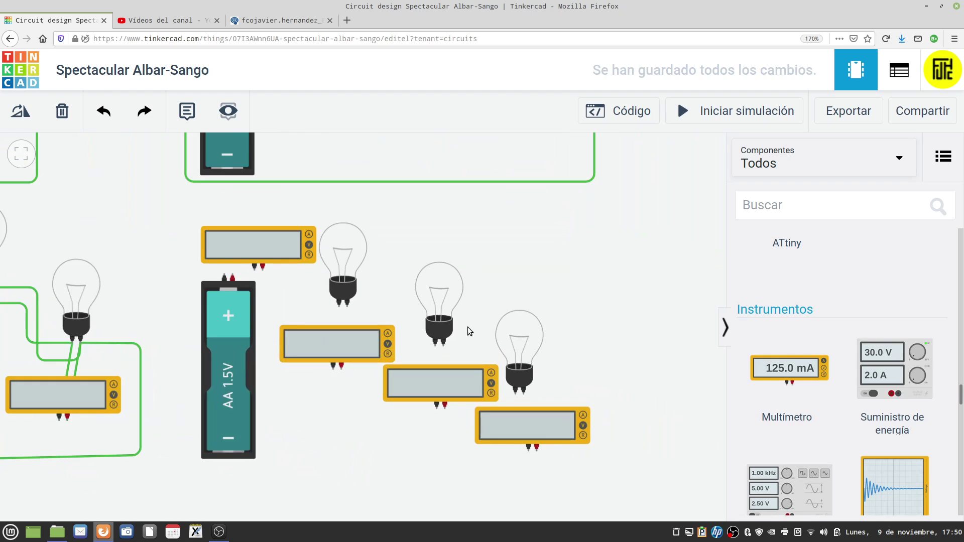
{"action": "left_click", "coordinate": [262, 271]}
{"action": "left_click", "coordinate": [262, 305]}
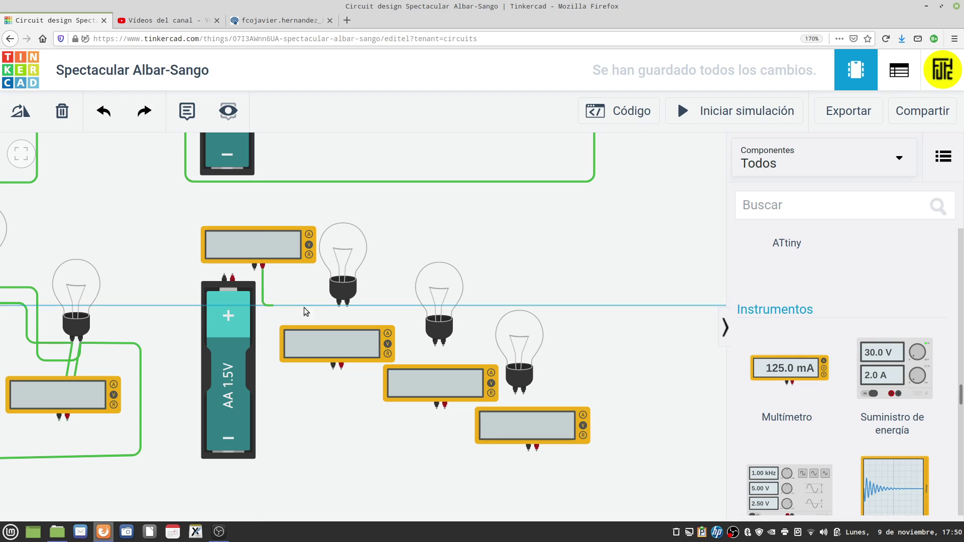
{"action": "left_click", "coordinate": [340, 304]}
{"action": "left_click", "coordinate": [422, 256]}
Step: Set the multimeter above the lower-right battery to Amperaje mode
{"action": "left_click", "coordinate": [256, 244]}
{"action": "left_click", "coordinate": [581, 219]}
{"action": "left_click", "coordinate": [592, 240]}
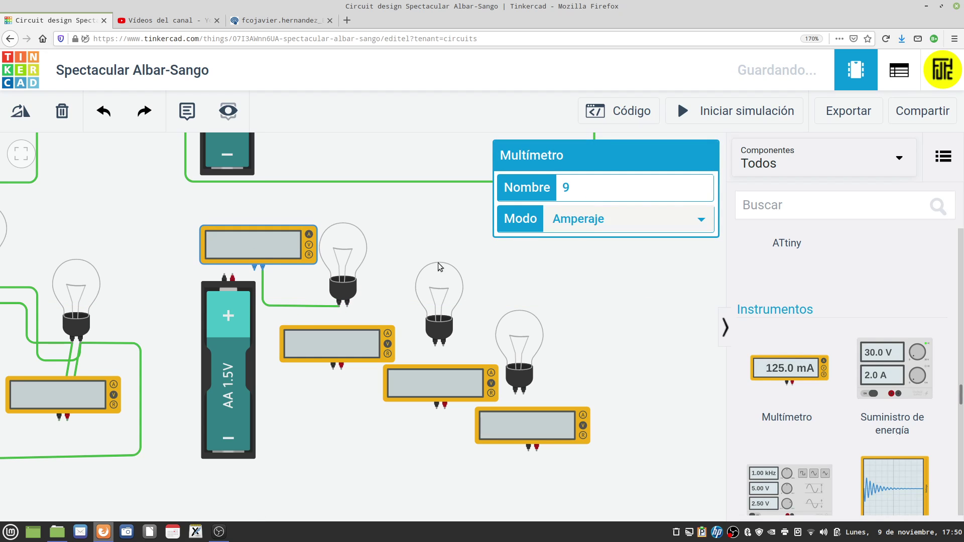
Step: Wire Terminal 2 of the lower-right circuit's first bulb to Terminal 1 of its second bulb
{"action": "left_click", "coordinate": [347, 303]}
{"action": "left_click", "coordinate": [347, 315]}
{"action": "left_click", "coordinate": [407, 317]}
{"action": "left_click", "coordinate": [408, 357]}
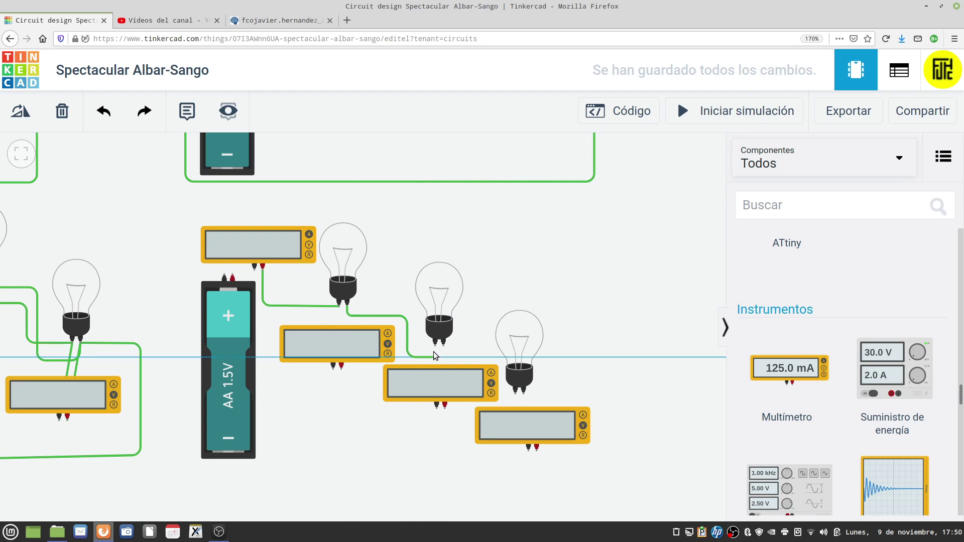
{"action": "left_click", "coordinate": [435, 346]}
Step: Wire Terminal 2 of the lower-right circuit's second bulb to Terminal 1 of its third bulb
{"action": "left_click", "coordinate": [444, 346]}
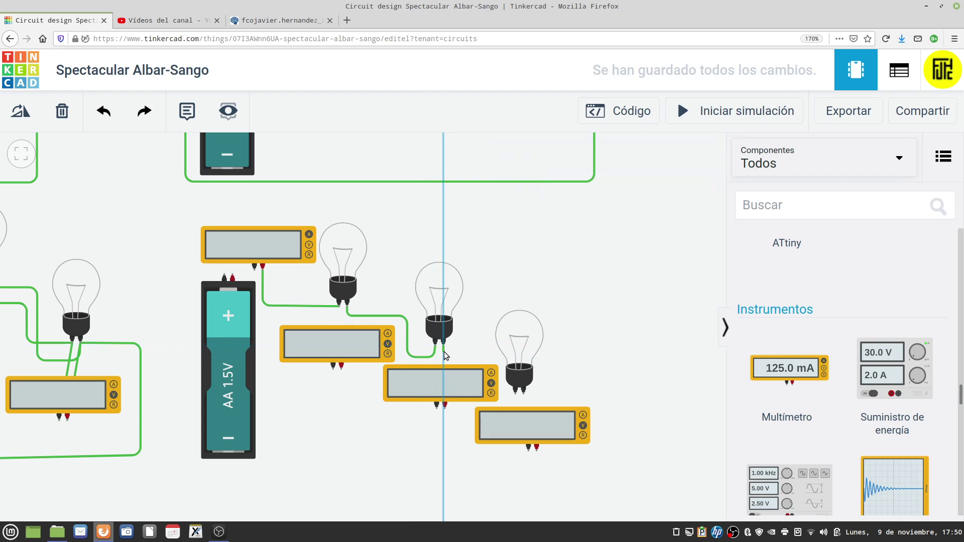
{"action": "left_click", "coordinate": [444, 356]}
{"action": "left_click", "coordinate": [501, 357]}
{"action": "left_click", "coordinate": [501, 399]}
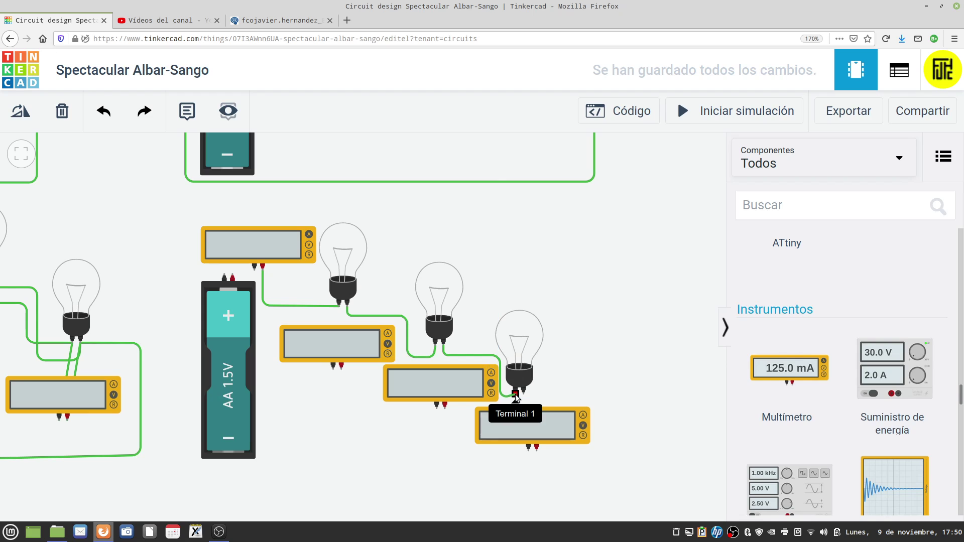
{"action": "left_click", "coordinate": [516, 394]}
{"action": "left_click", "coordinate": [570, 382]}
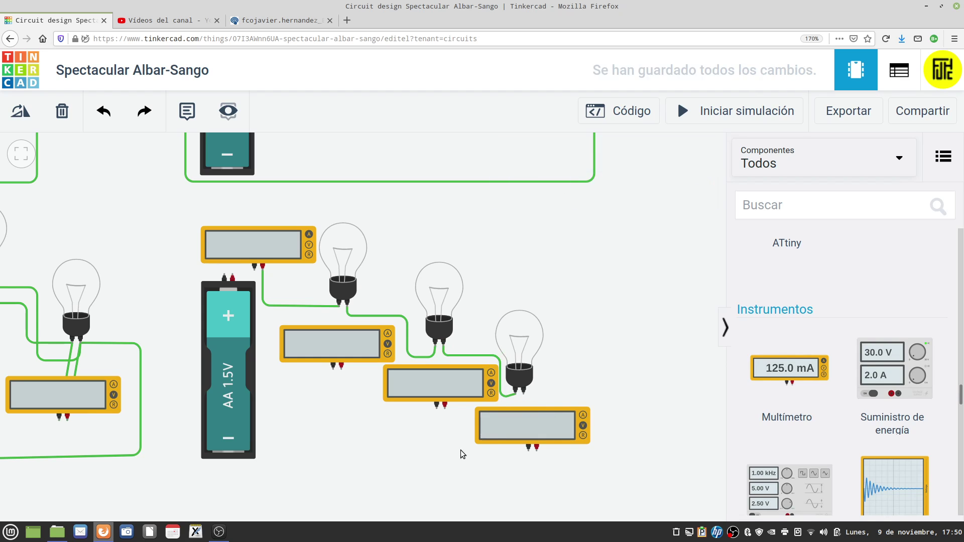
Step: Wire the lower-right battery's positive terminal to the negative terminal of the current multimeter above it
{"action": "left_click", "coordinate": [232, 277]}
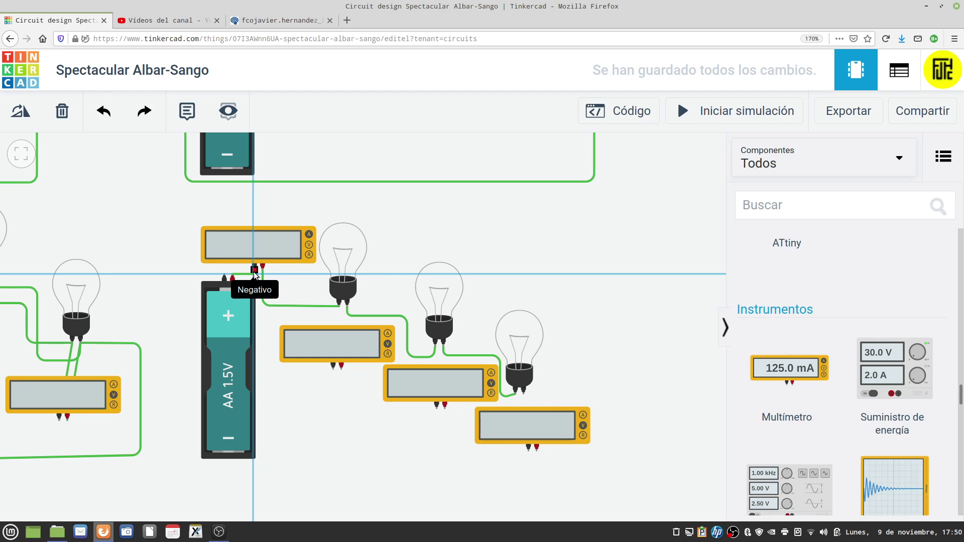
{"action": "left_click", "coordinate": [254, 271]}
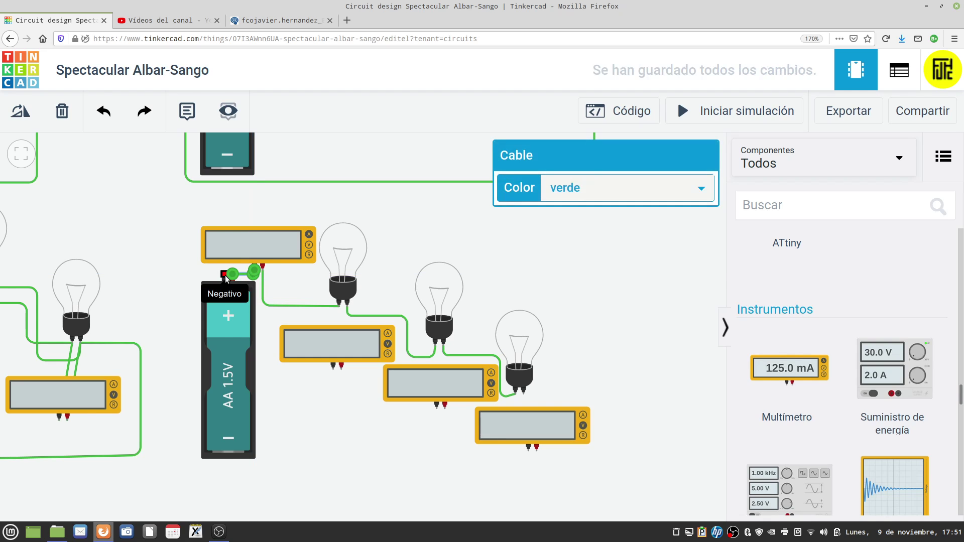
Step: Wire the lower-right battery's negative terminal to Terminal 2 of the third bulb, routing the cable below and around the circuit
{"action": "left_click", "coordinate": [224, 276]}
{"action": "left_click", "coordinate": [190, 485]}
{"action": "left_click", "coordinate": [618, 484]}
{"action": "left_click", "coordinate": [616, 395]}
{"action": "left_click", "coordinate": [522, 395]}
{"action": "left_click", "coordinate": [448, 453]}
Step: Wire the voltage multimeter below the lower-right circuit's first bulb across it, negative to Terminal 1 and positive to Terminal 2
{"action": "left_click", "coordinate": [332, 370]}
{"action": "left_click", "coordinate": [339, 306]}
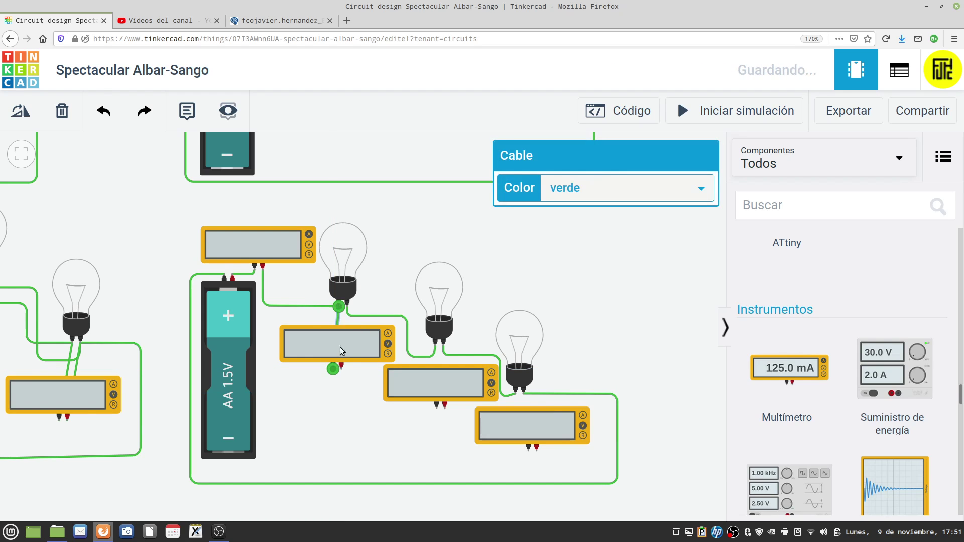
{"action": "left_click", "coordinate": [341, 366]}
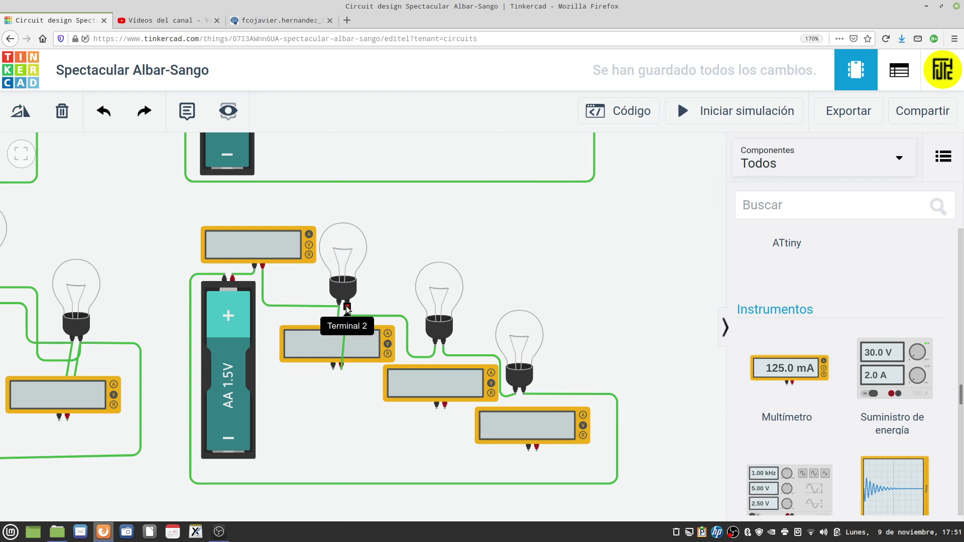
{"action": "left_click", "coordinate": [347, 307]}
Step: Wire the voltage multimeter below the lower-right circuit's second bulb across it, negative to Terminal 1 and positive to Terminal 2
{"action": "left_click", "coordinate": [437, 409]}
{"action": "left_click", "coordinate": [435, 345]}
{"action": "left_click", "coordinate": [445, 409]}
{"action": "left_click", "coordinate": [443, 347]}
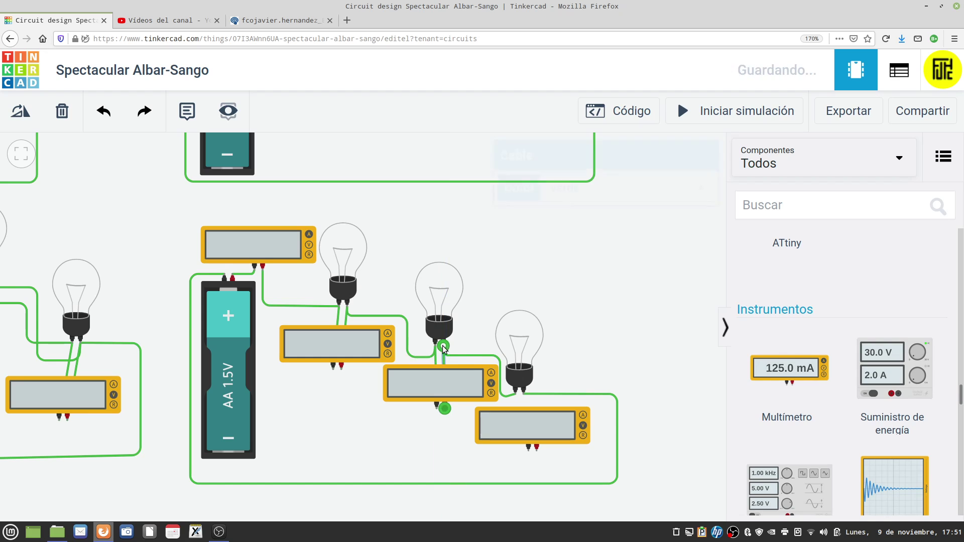
Step: Wire the voltage multimeter below the lower-right circuit's third bulb across it, negative to Terminal 1 and positive to Terminal 2
{"action": "left_click", "coordinate": [529, 448]}
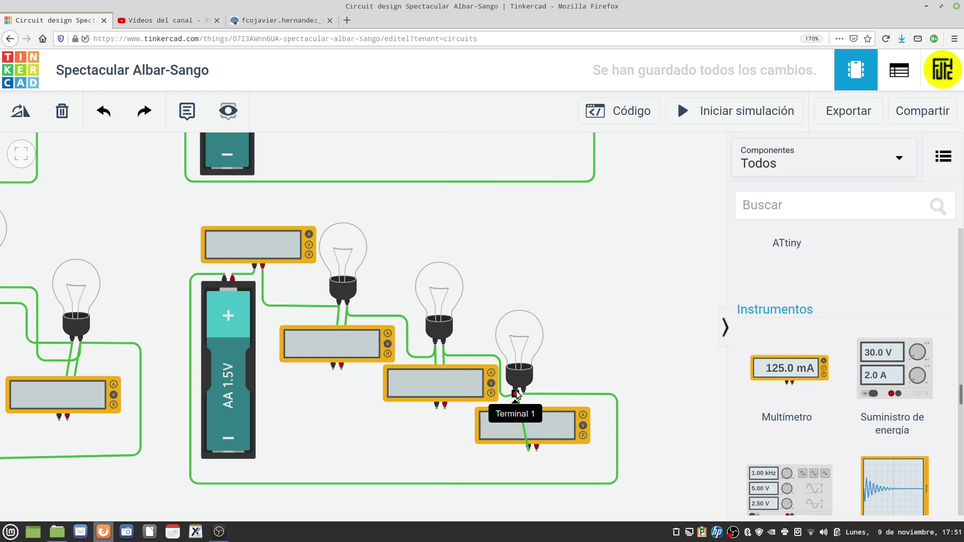
{"action": "left_click", "coordinate": [516, 394]}
{"action": "left_click", "coordinate": [536, 447]}
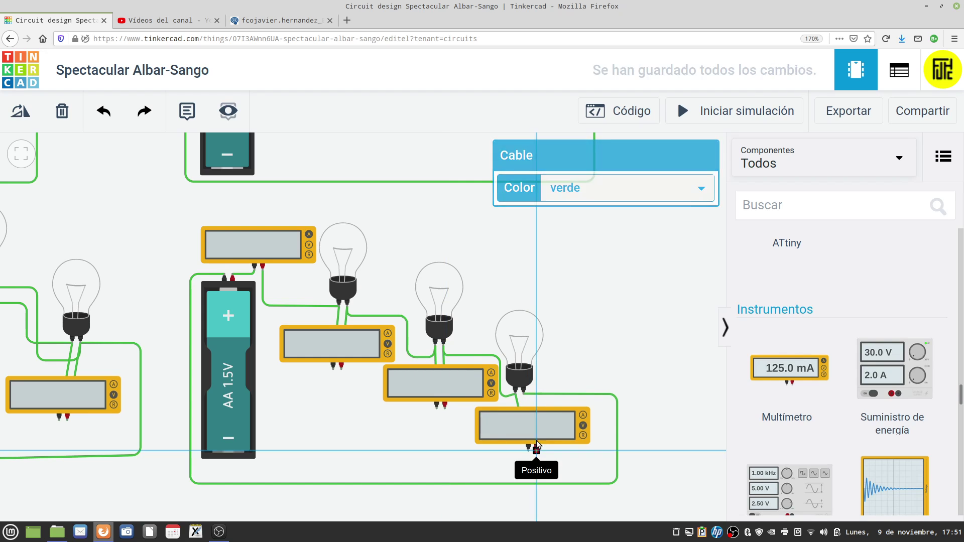
{"action": "left_click", "coordinate": [524, 394]}
Step: Start the simulation and compare the current and voltage readings of all four circuits
{"action": "left_click", "coordinate": [713, 112]}
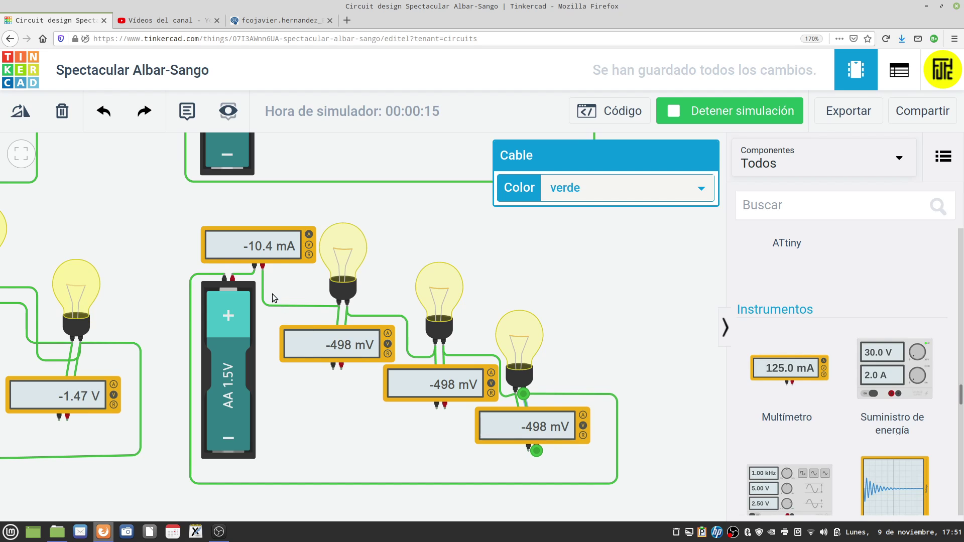
{"action": "scroll", "coordinate": [270, 251], "scroll_direction": "down", "scroll_amount": 5}
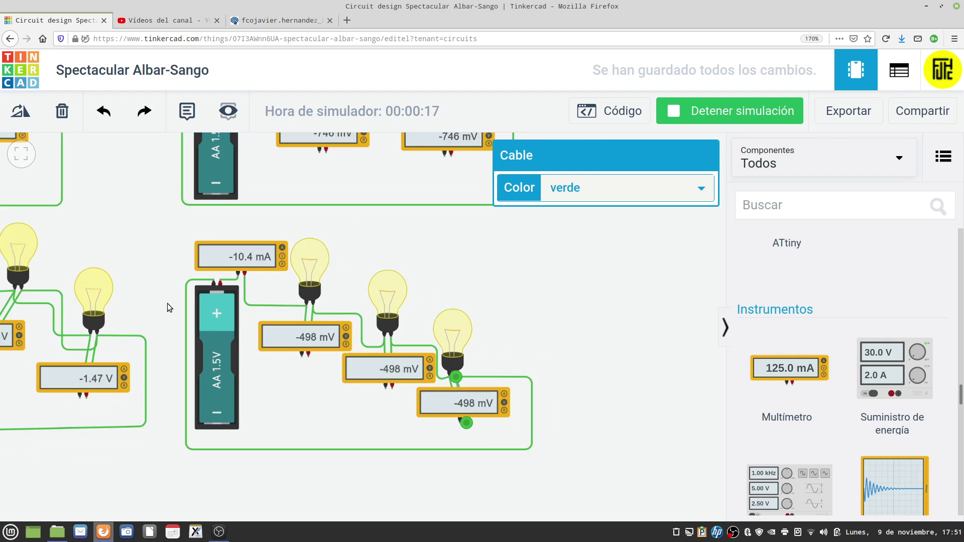
{"action": "left_click_drag", "start_coordinate": [153, 273], "coordinate": [263, 332]}
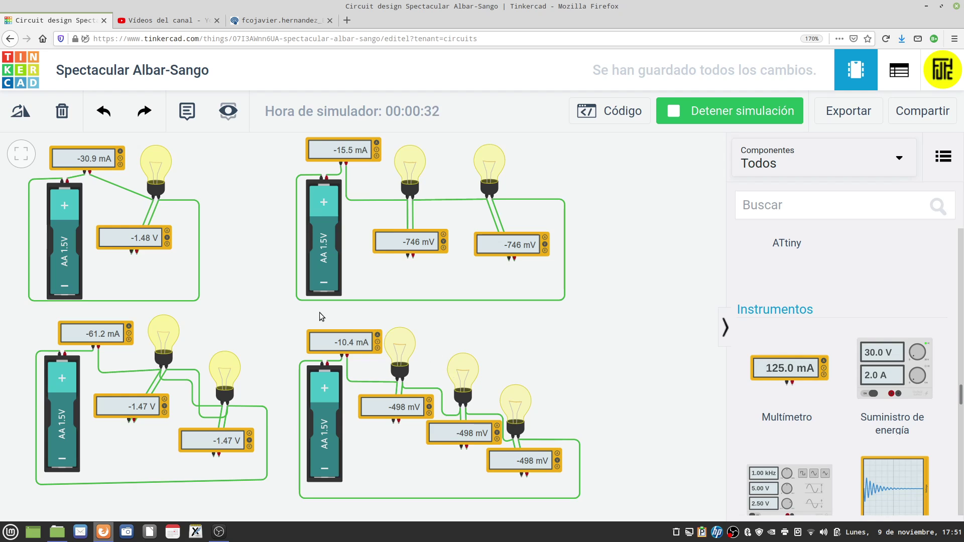
{"action": "left_click_drag", "start_coordinate": [290, 343], "coordinate": [296, 344]}
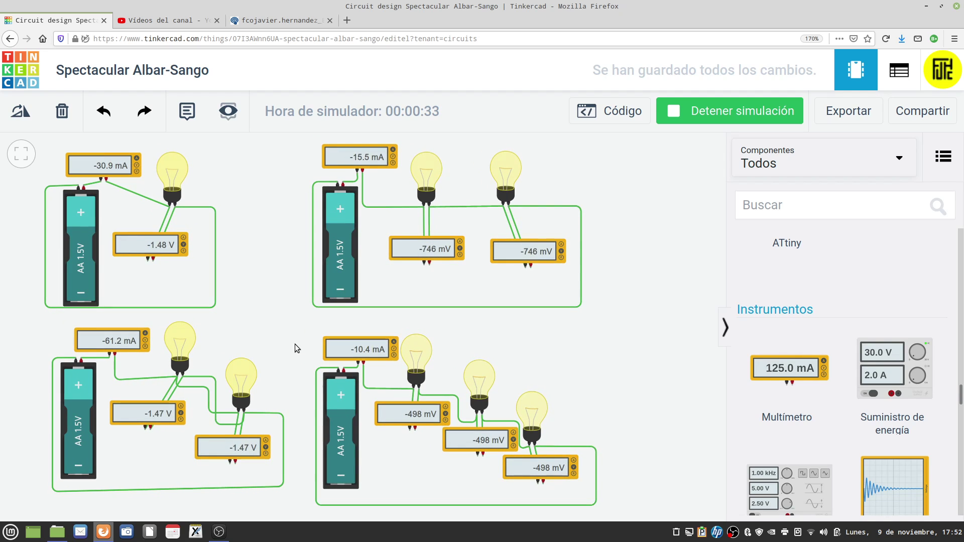